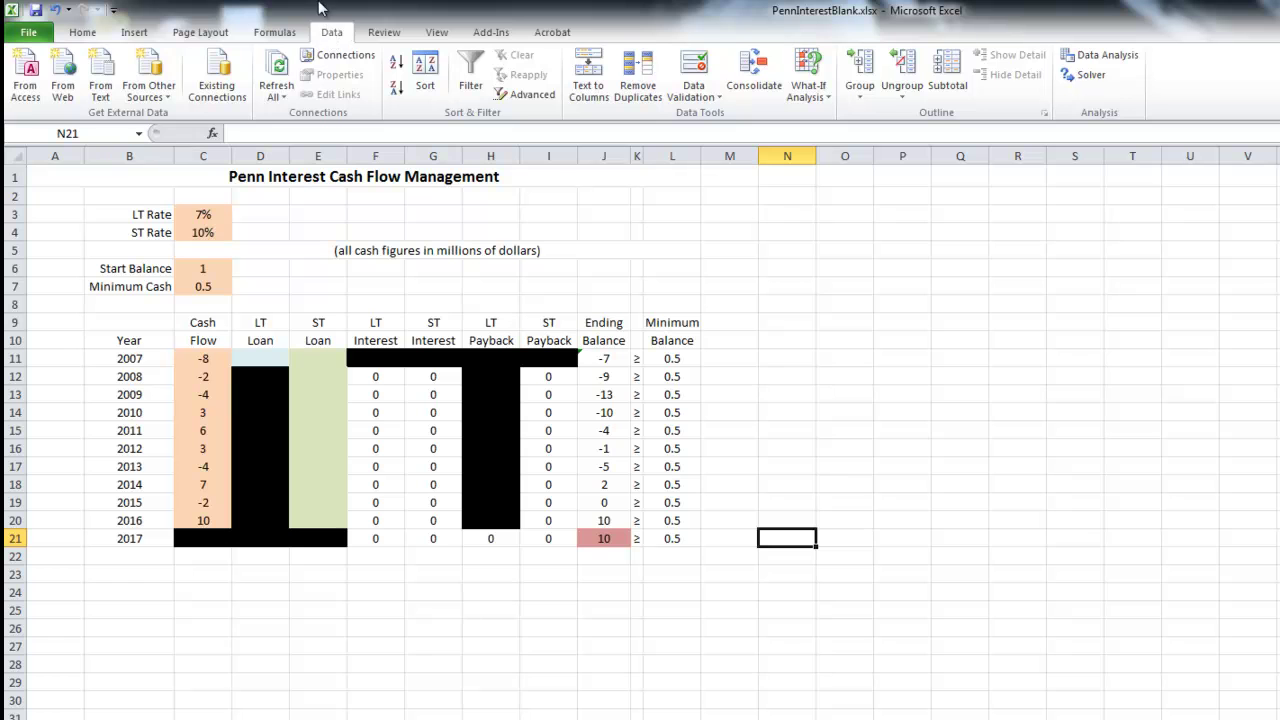
Set up a Solver model that maximizes EndBalance by changing the variable cells LTLoan,STLoan
click(1088, 80)
drag(320, 152, 846, 186)
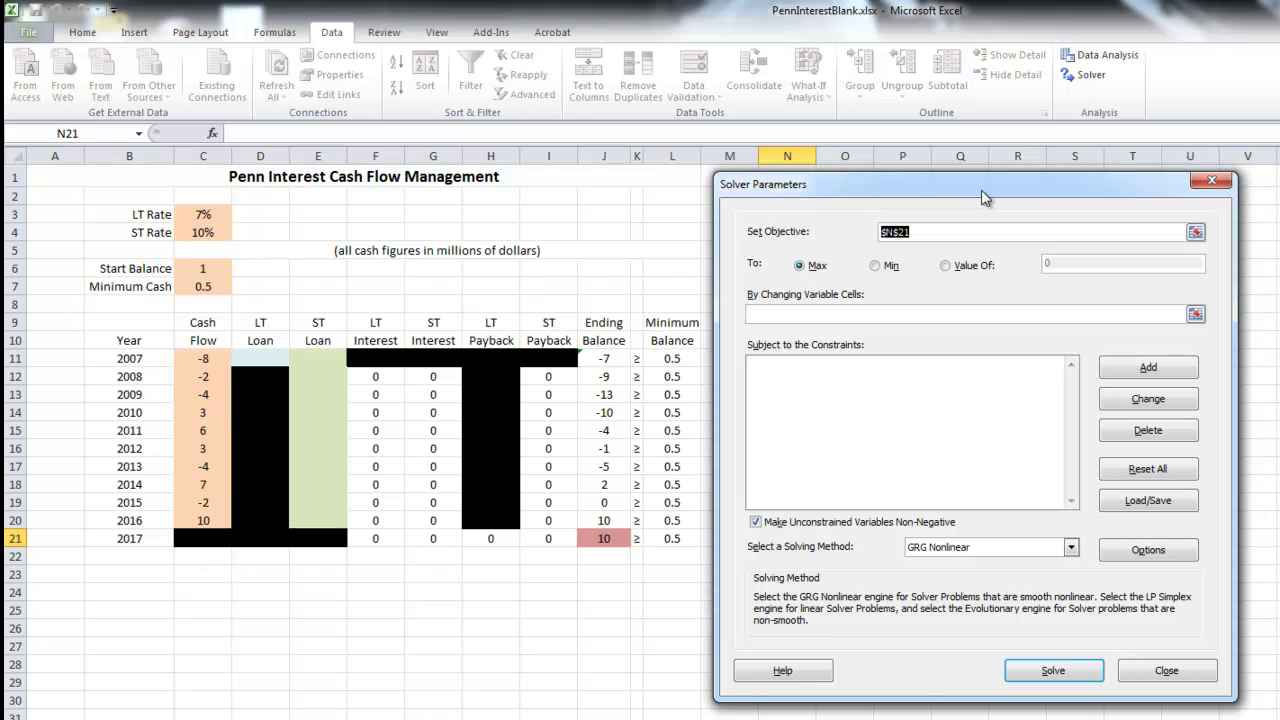
drag(982, 197, 998, 202)
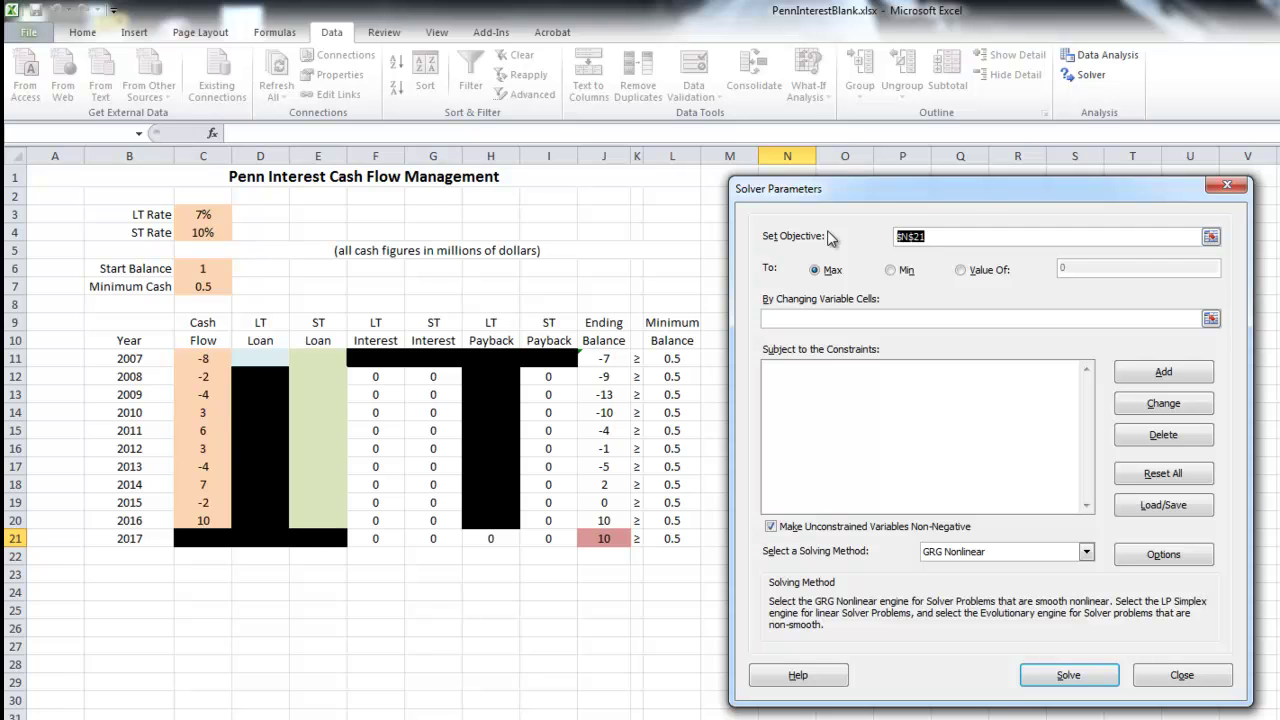
text(EndBalance)
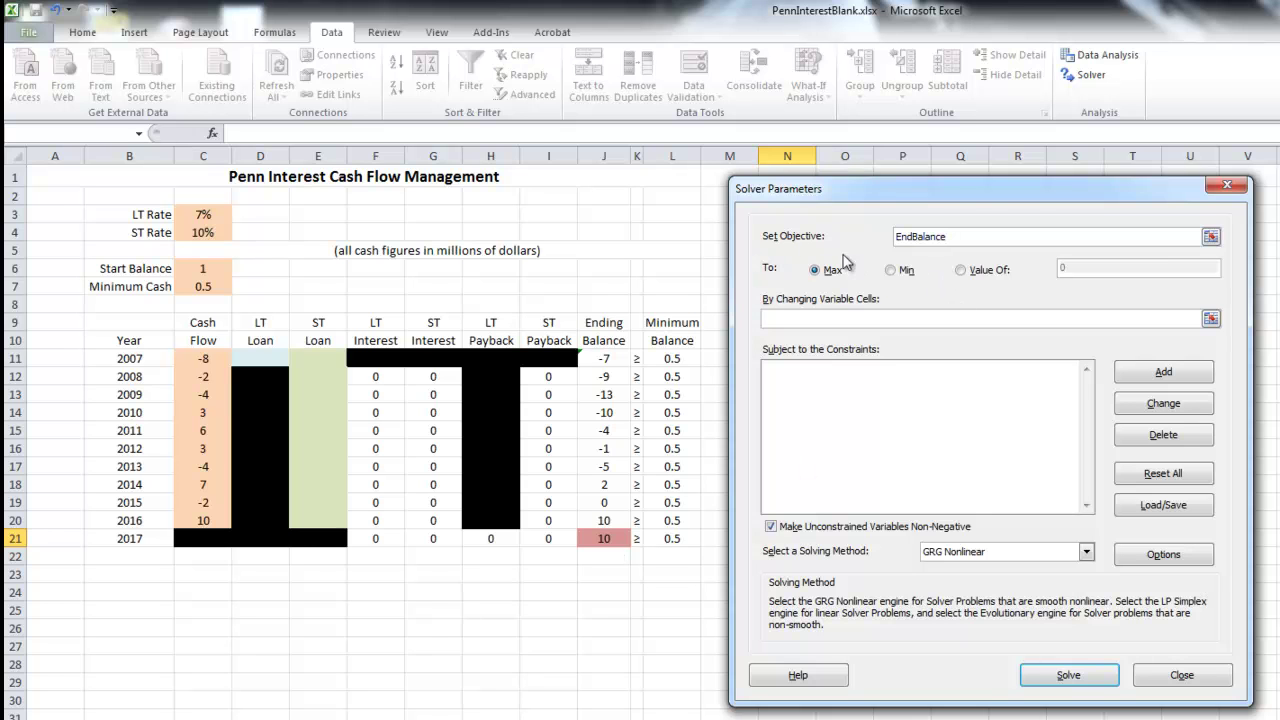
click(816, 270)
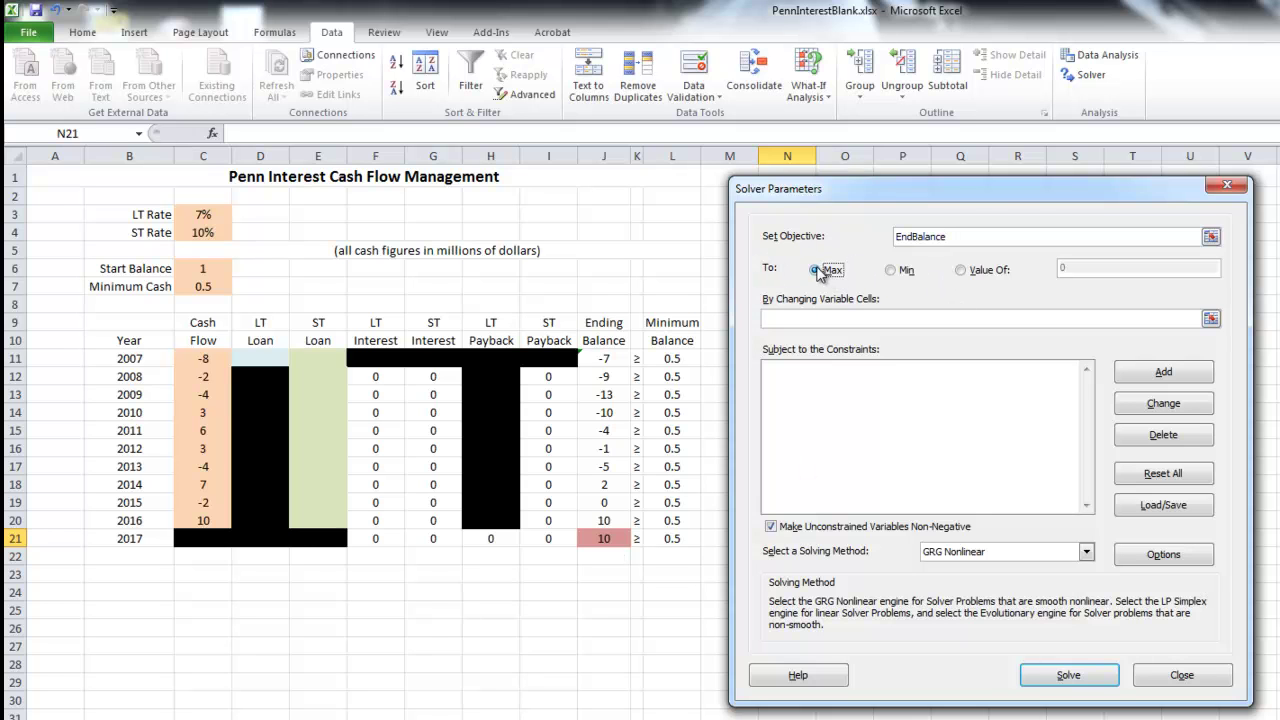
click(913, 318)
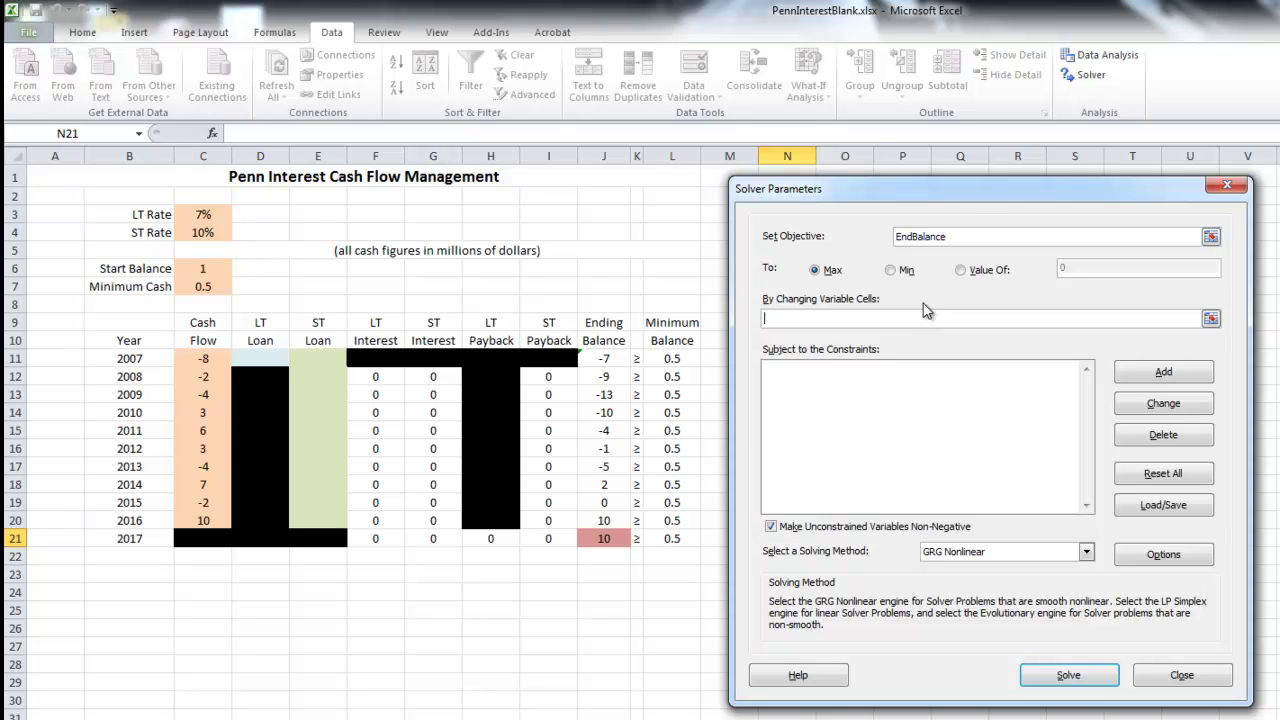
text(LTLoan,STLoan)
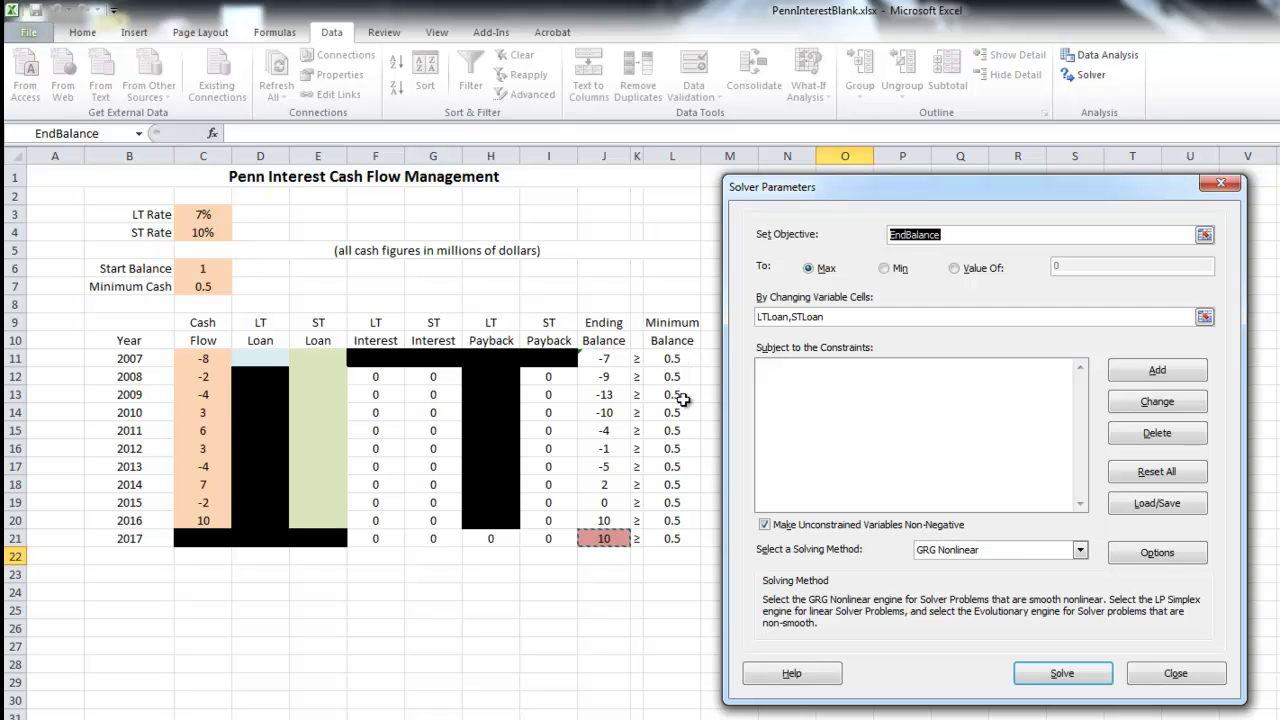
Add the Solver constraint EndingBalance >= MinimumBalance
click(1138, 378)
drag(1028, 371, 681, 569)
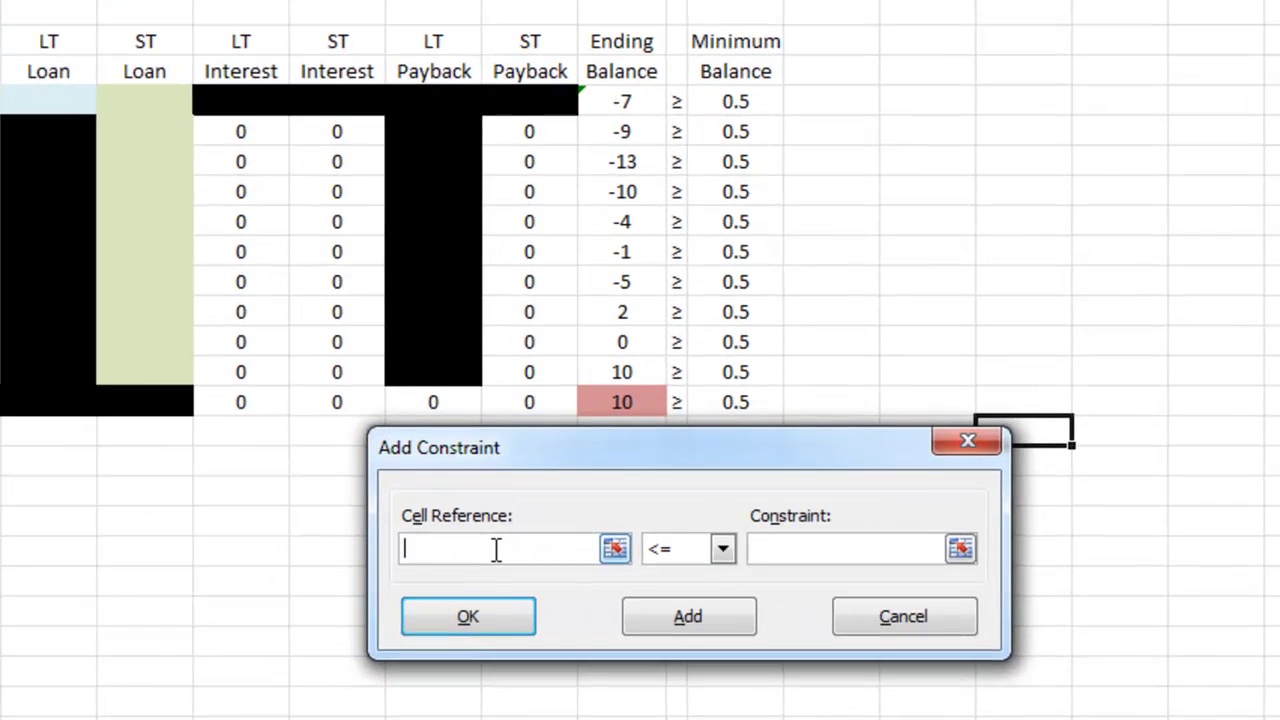
text(EndingBalance)
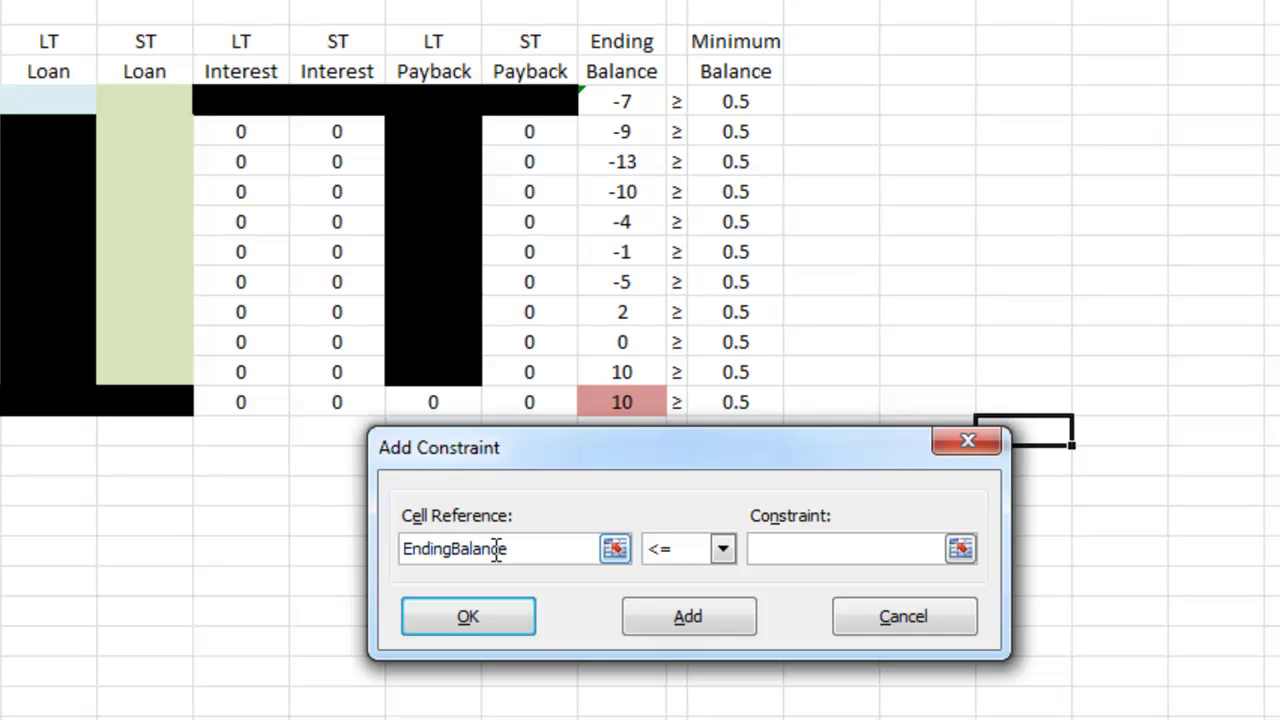
click(724, 555)
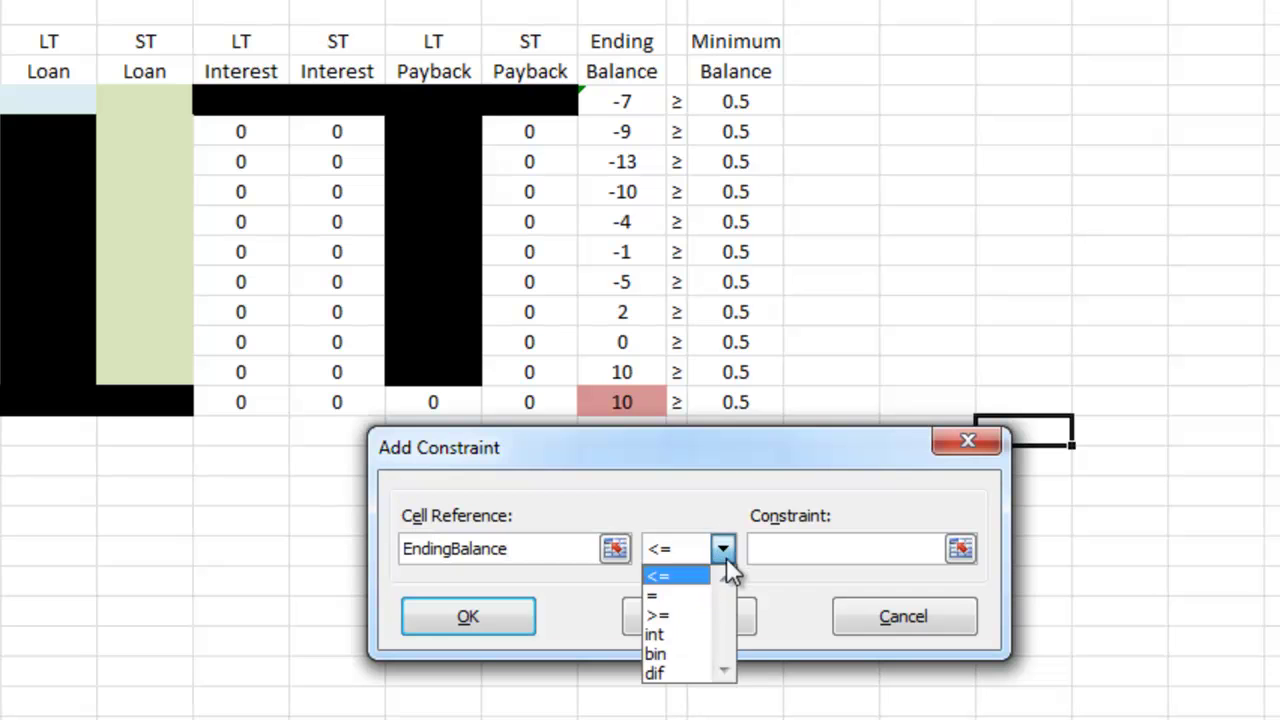
click(680, 614)
click(869, 554)
text(MinimumBalance)
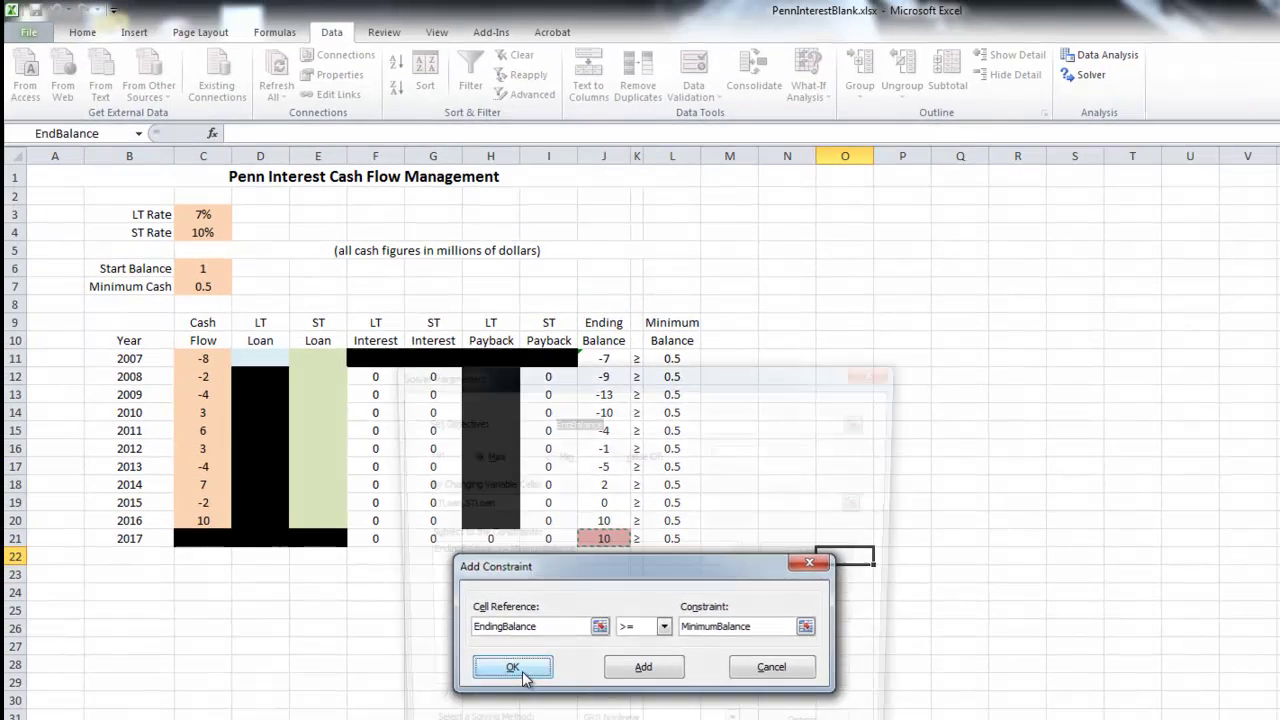
click(468, 616)
Solve the model with the Simplex LP method and keep the Solver solution
drag(575, 380, 898, 194)
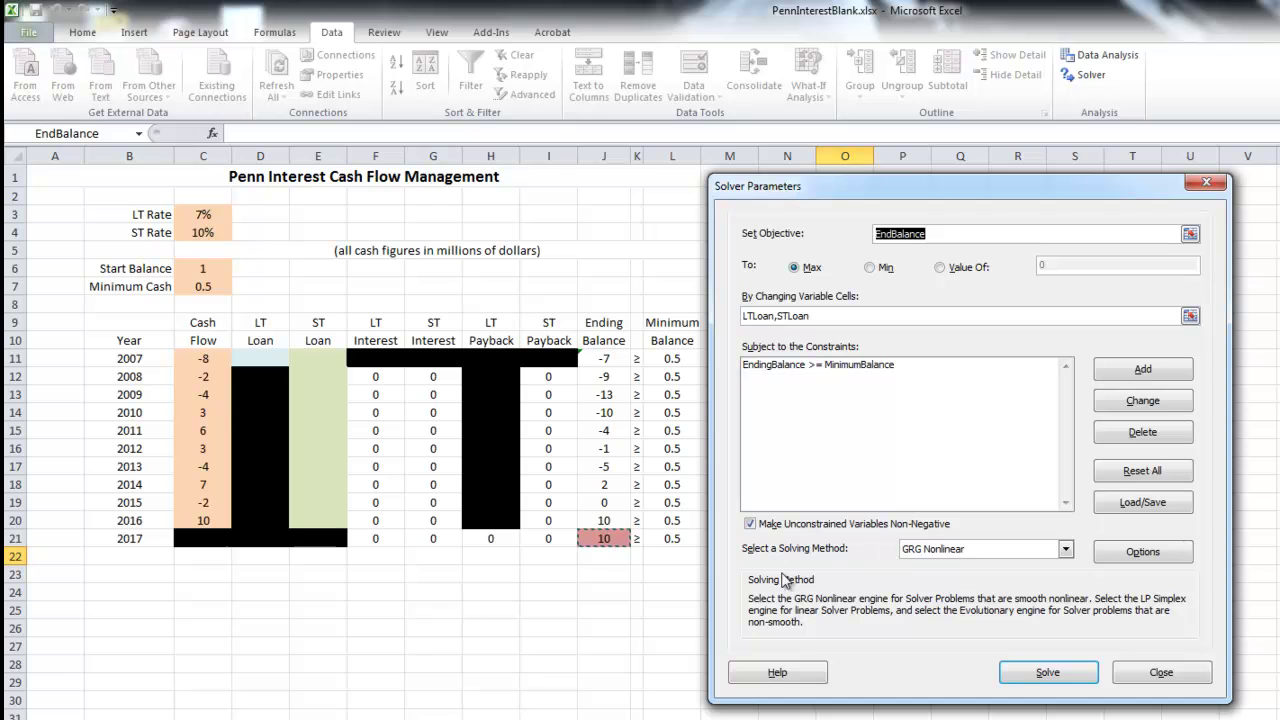
click(912, 550)
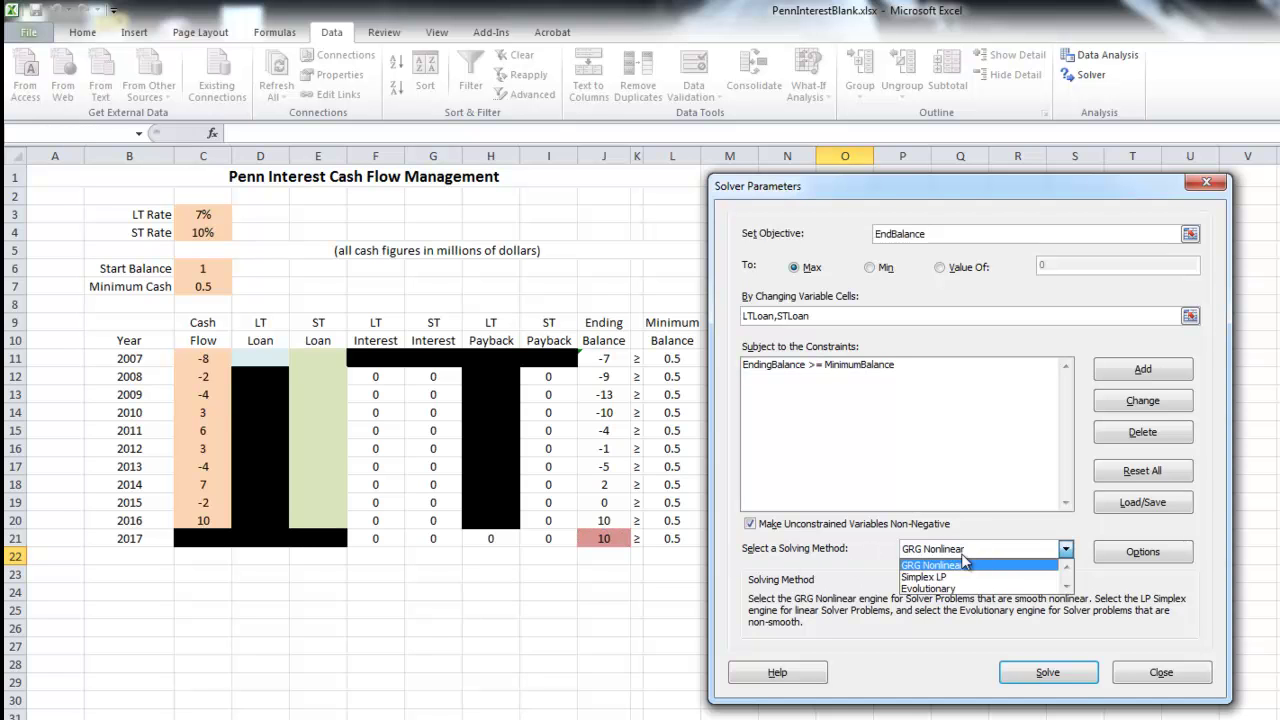
click(949, 572)
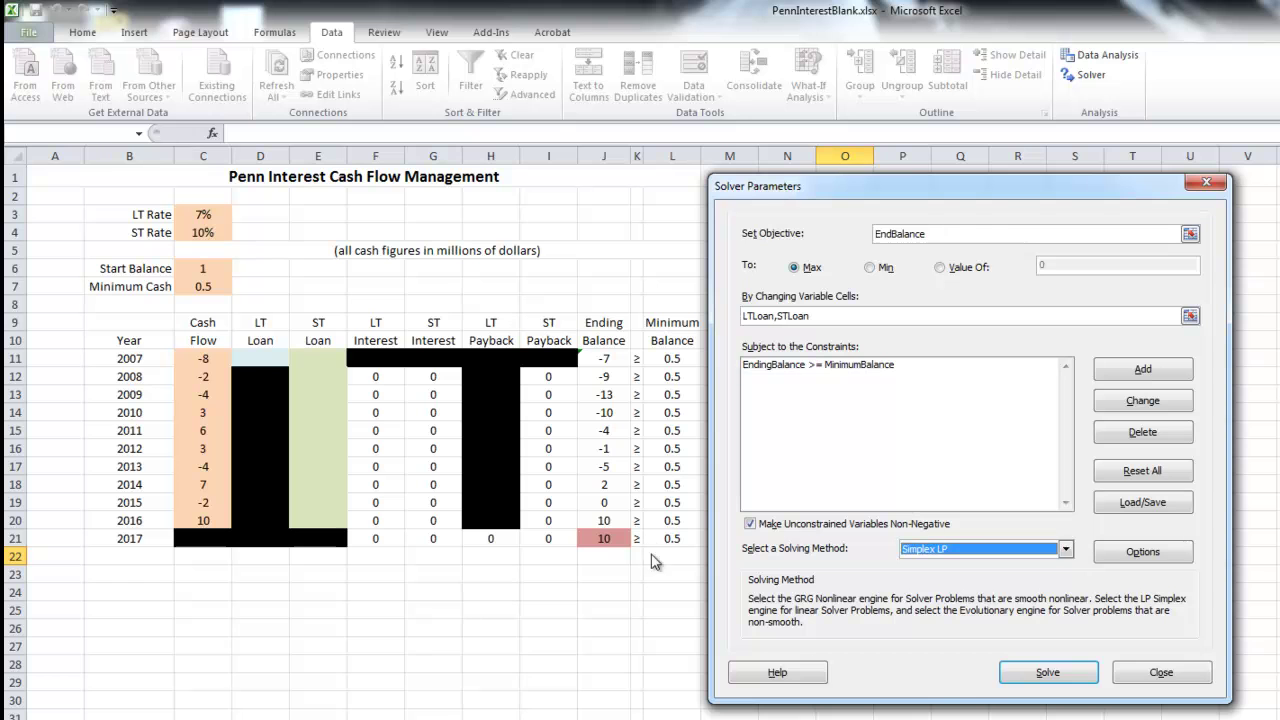
click(1040, 677)
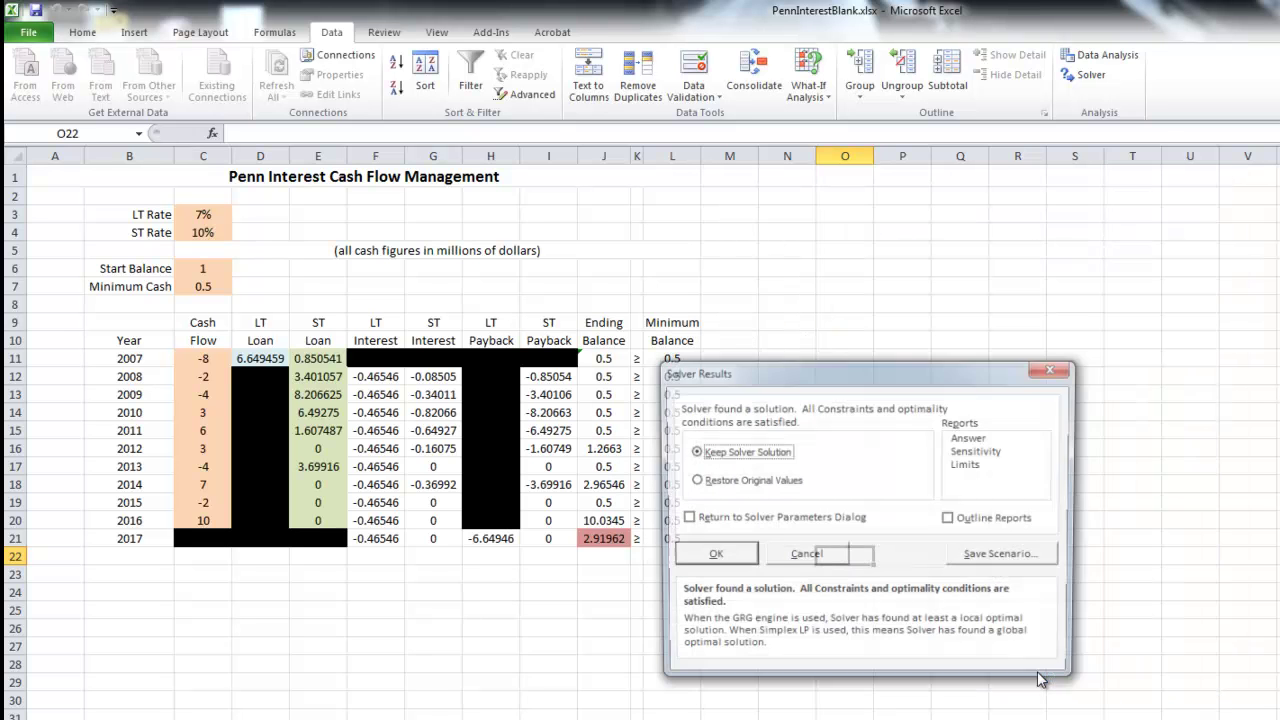
drag(853, 369, 906, 294)
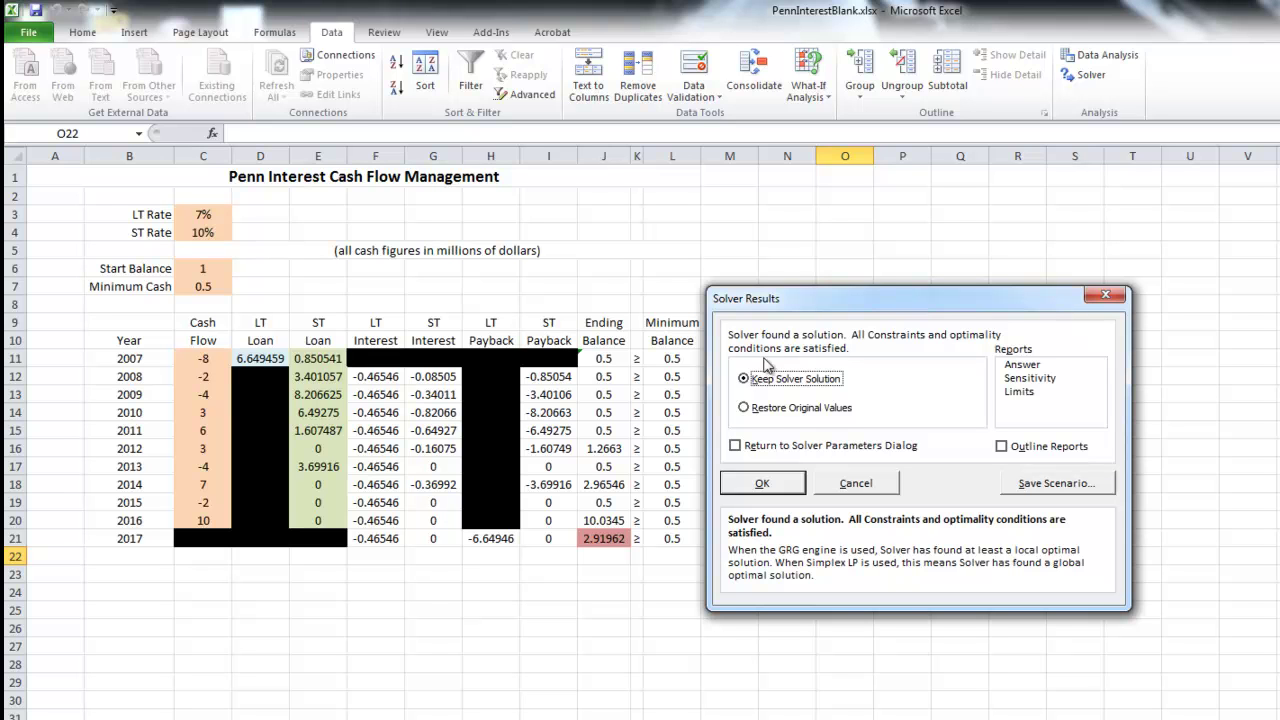
click(765, 483)
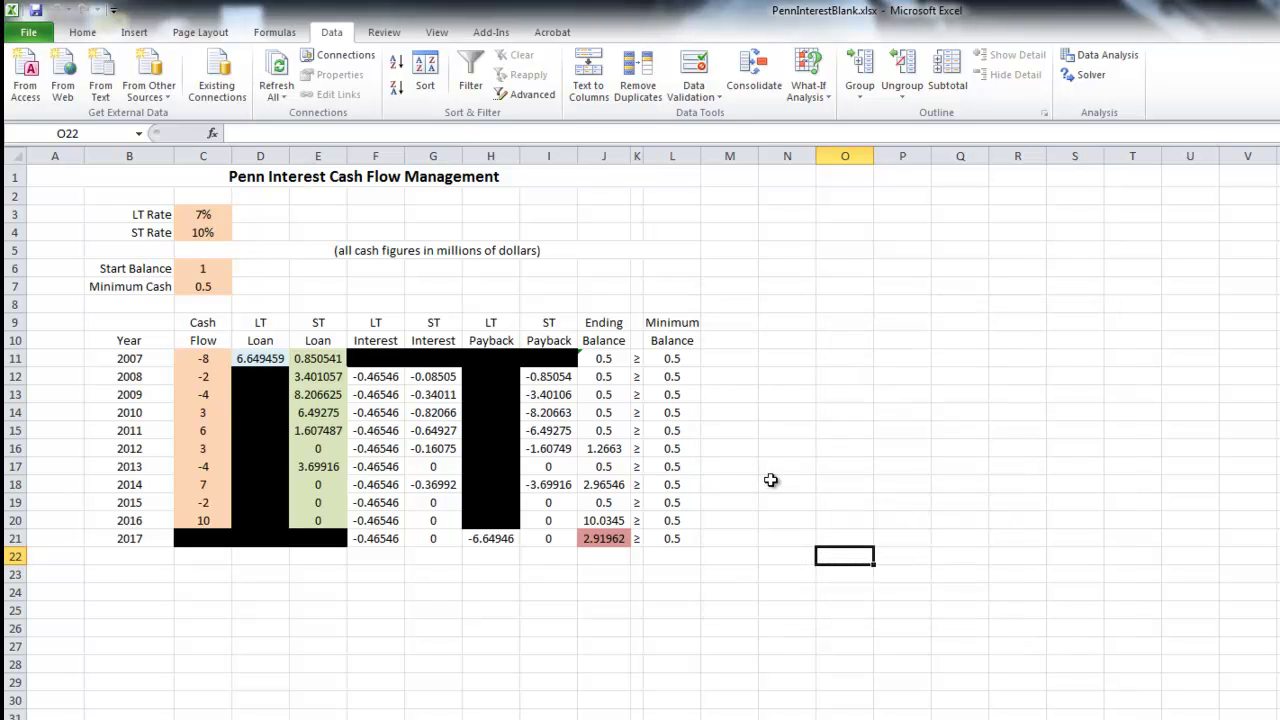
Format the loan, interest, payback and ending balance figures to show two decimal places
click(748, 553)
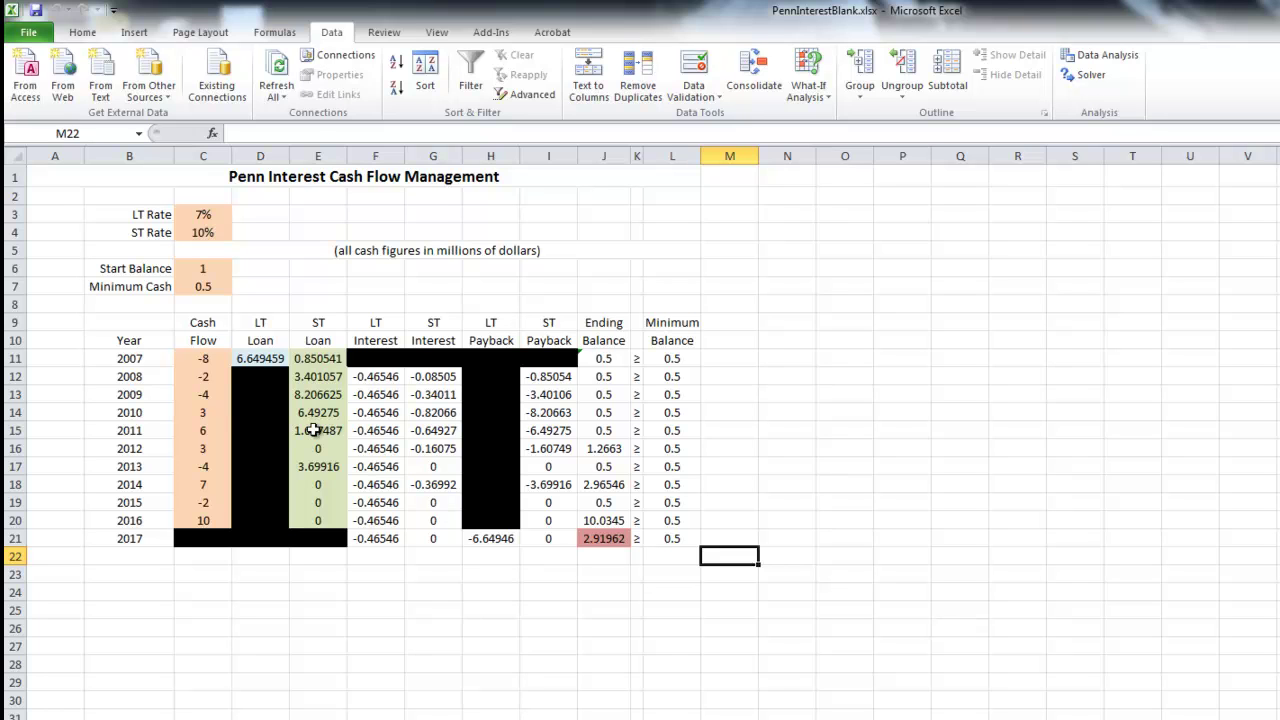
click(262, 362)
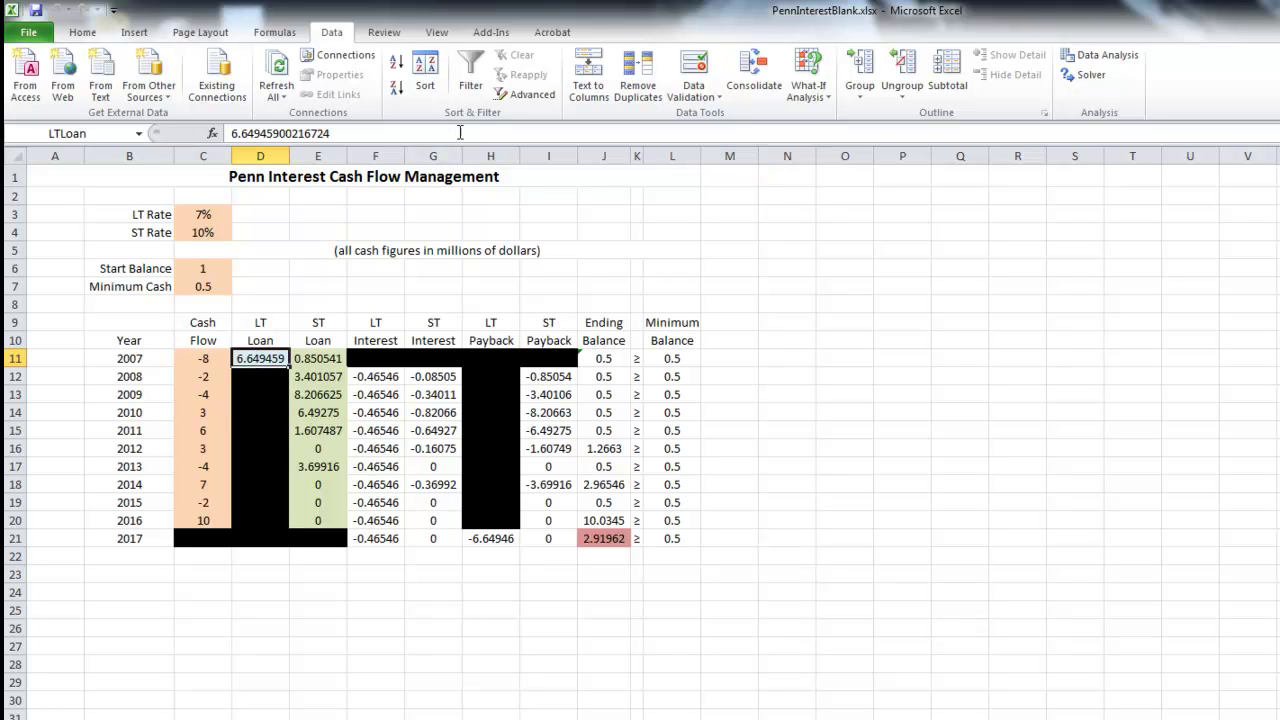
click(100, 37)
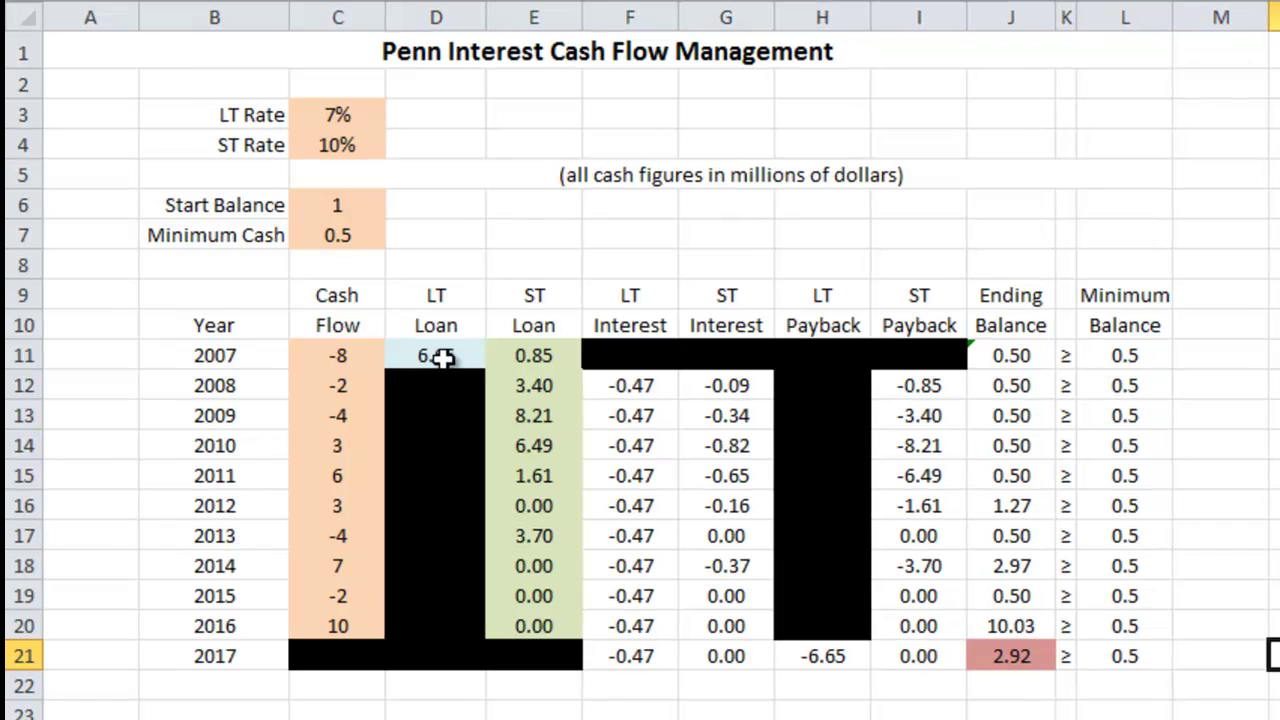
Review the 2007 long-term loan amount and go through the short-term loan amounts year by year
click(443, 358)
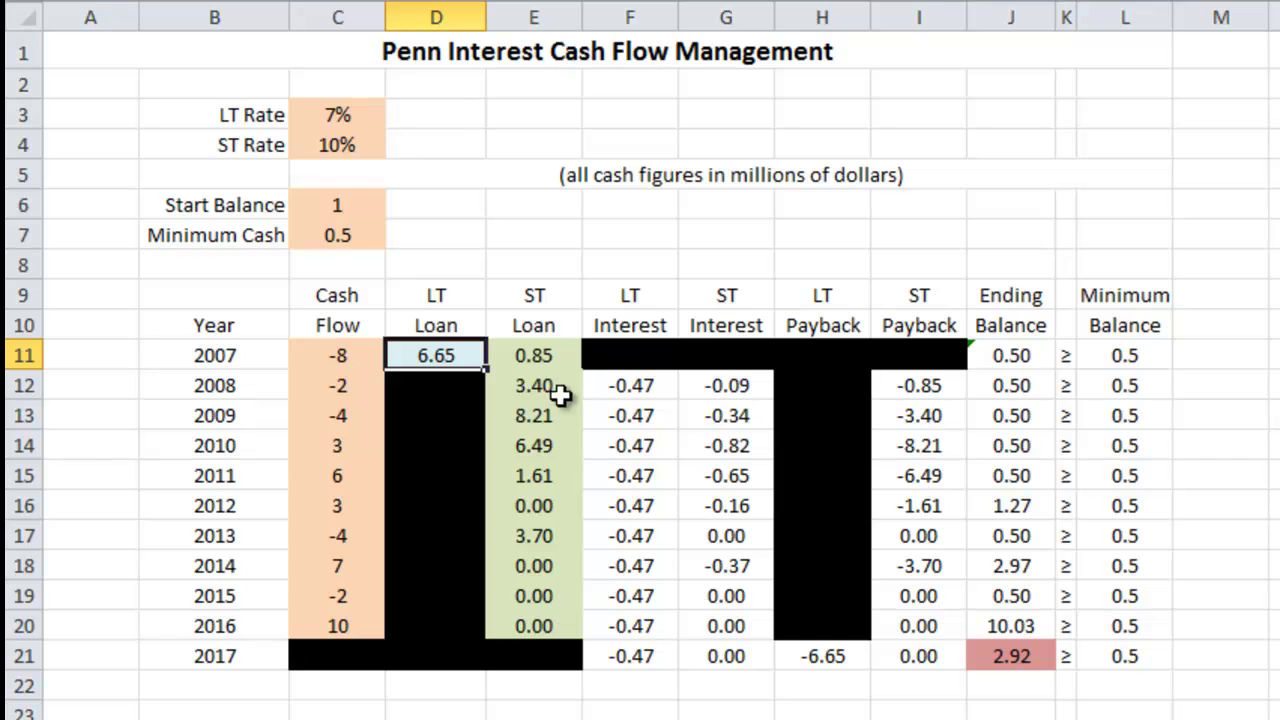
click(529, 353)
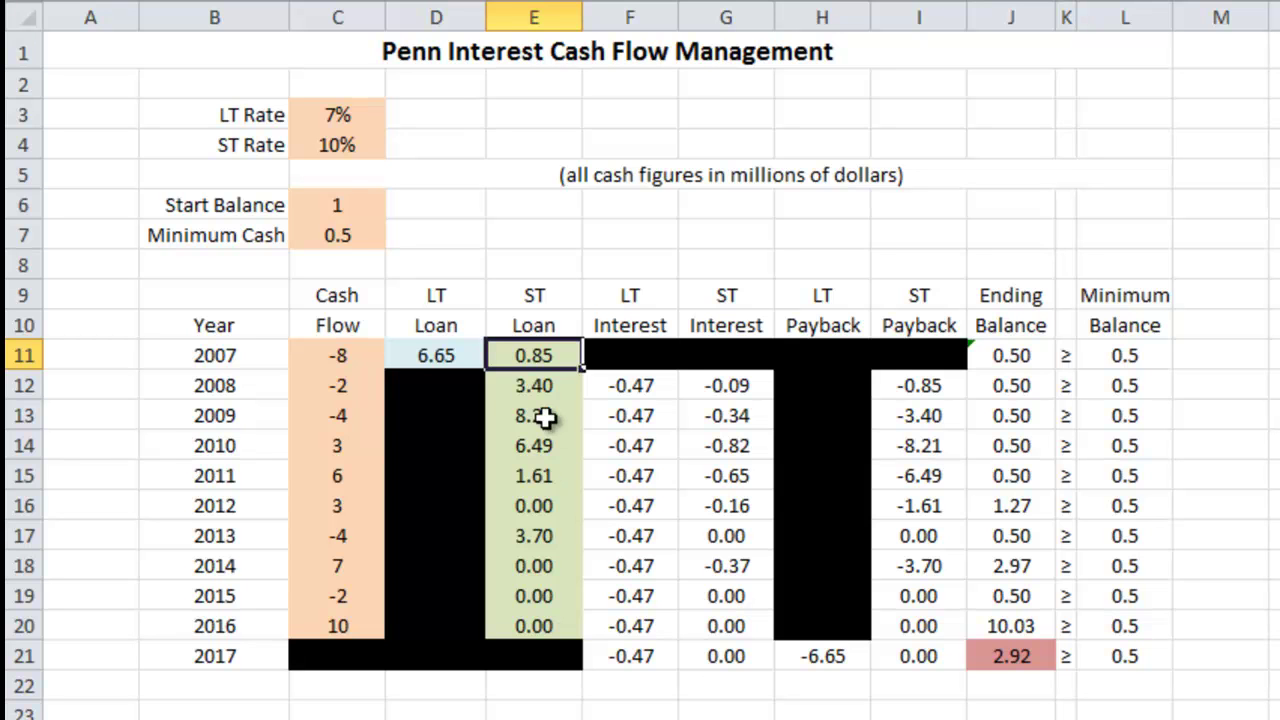
click(545, 382)
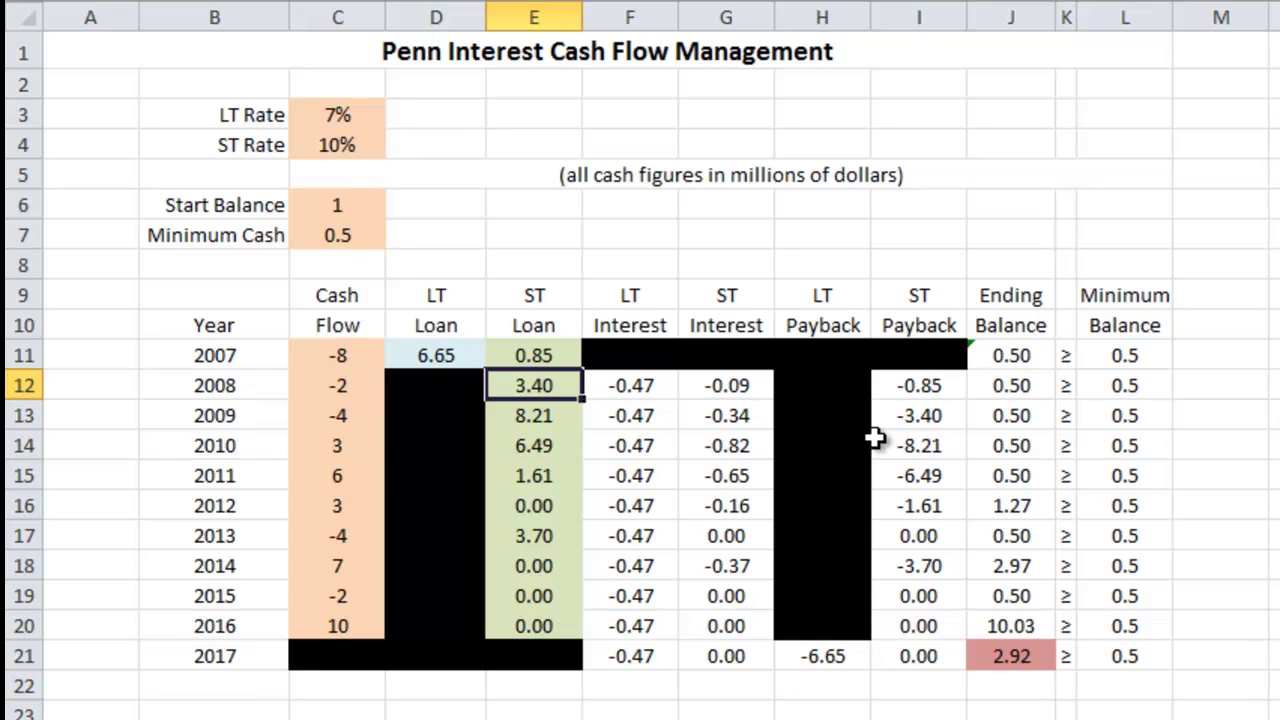
key(Down)
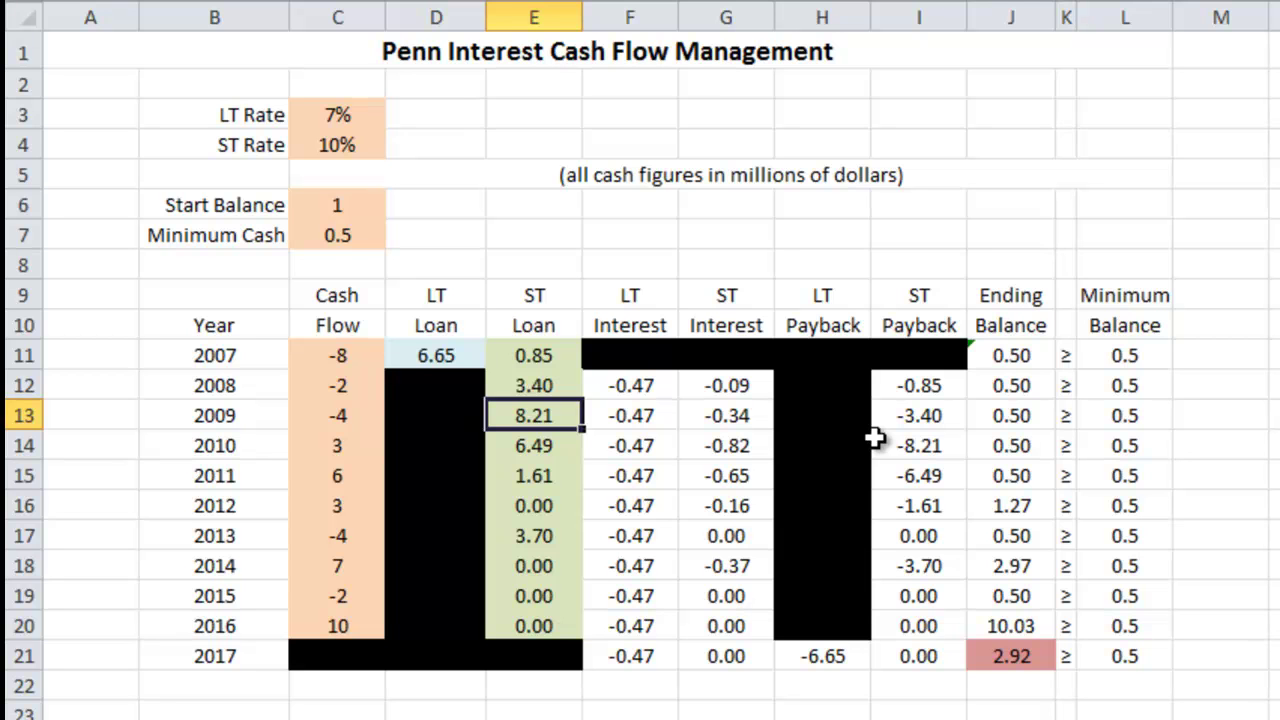
key(Down)
key(Down)
key(Down)
key(Down)
key(Down)
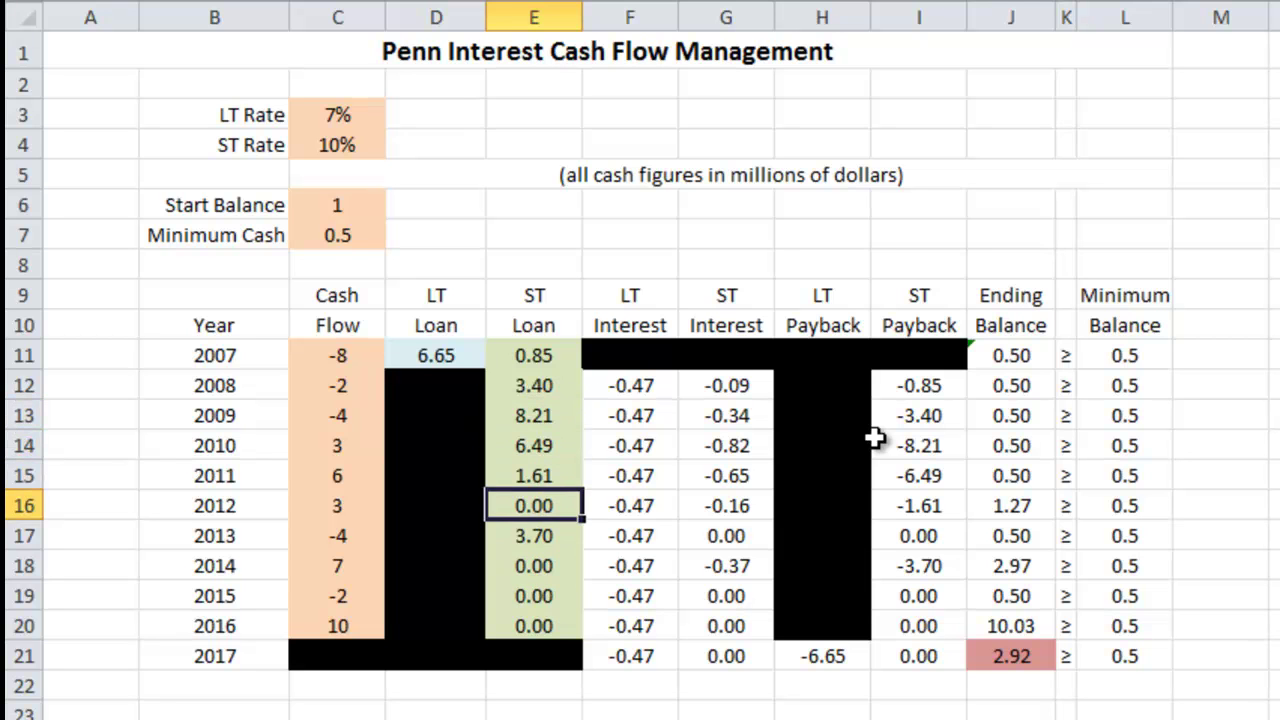
key(Down)
key(Down)
key(Up)
key(Up)
key(Up)
key(Up)
key(Up)
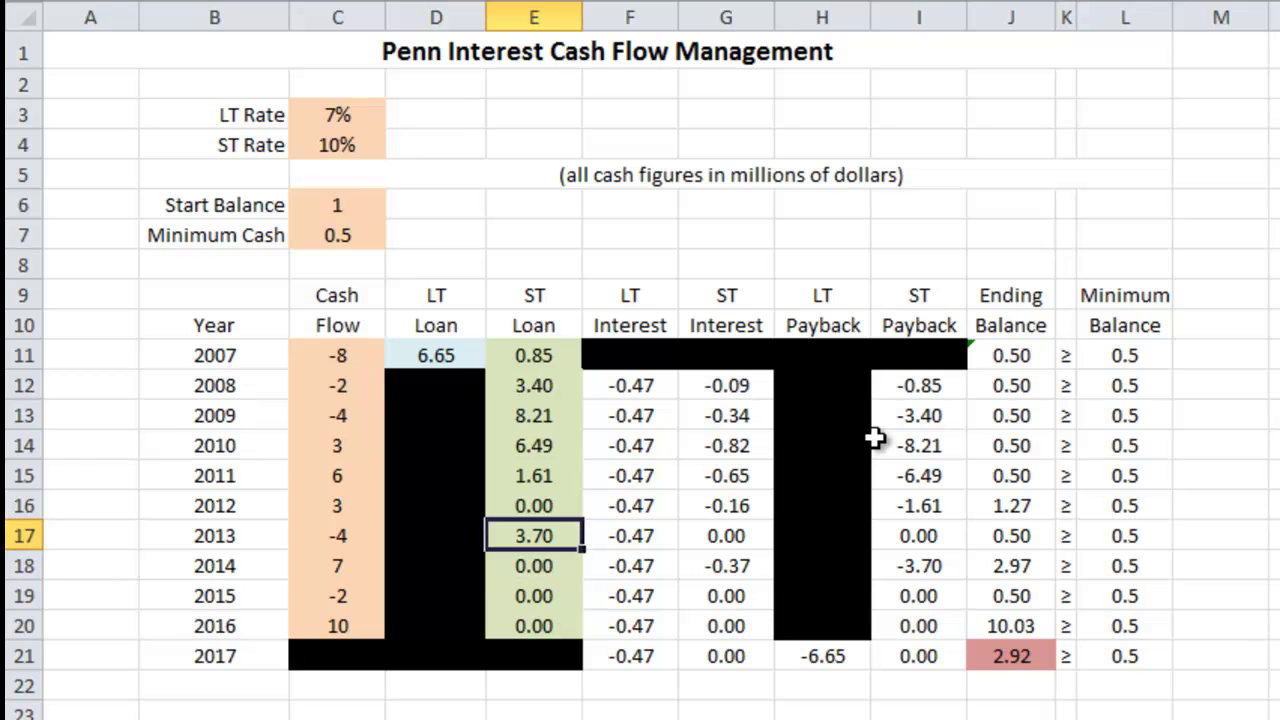
key(Up)
key(Up)
key(Up)
key(Up)
key(Up)
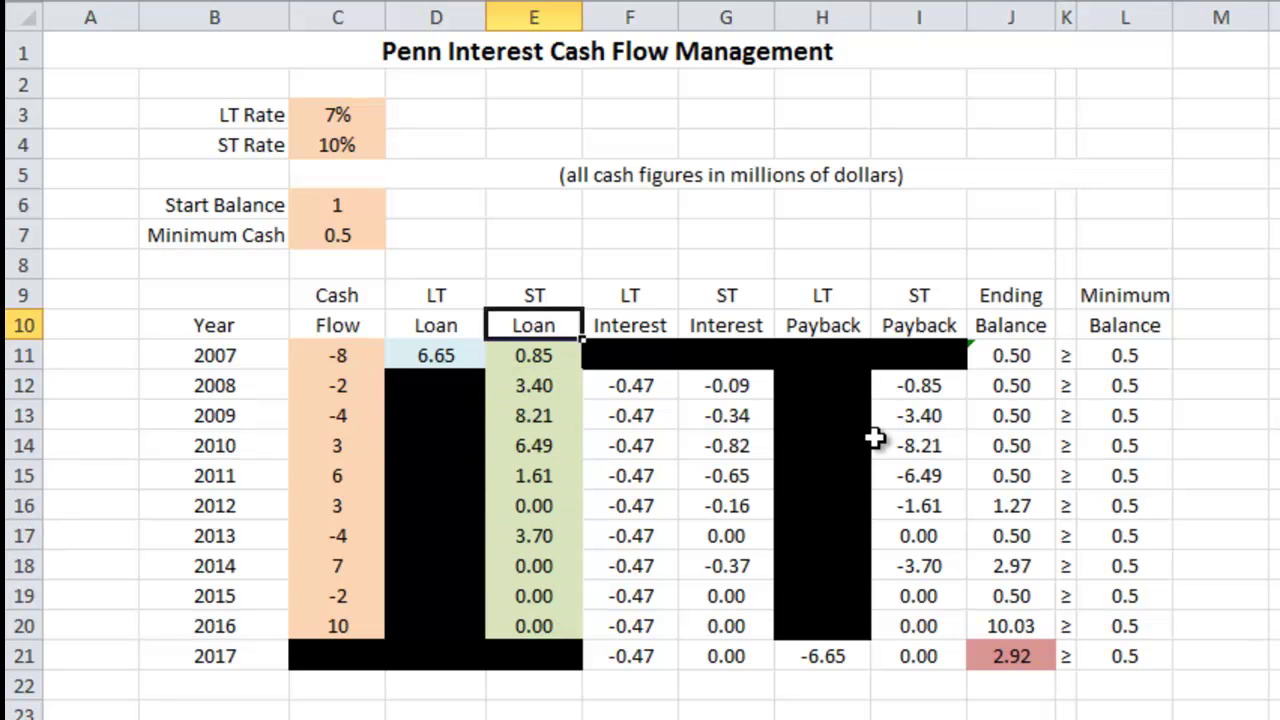
click(1275, 700)
key(Up)
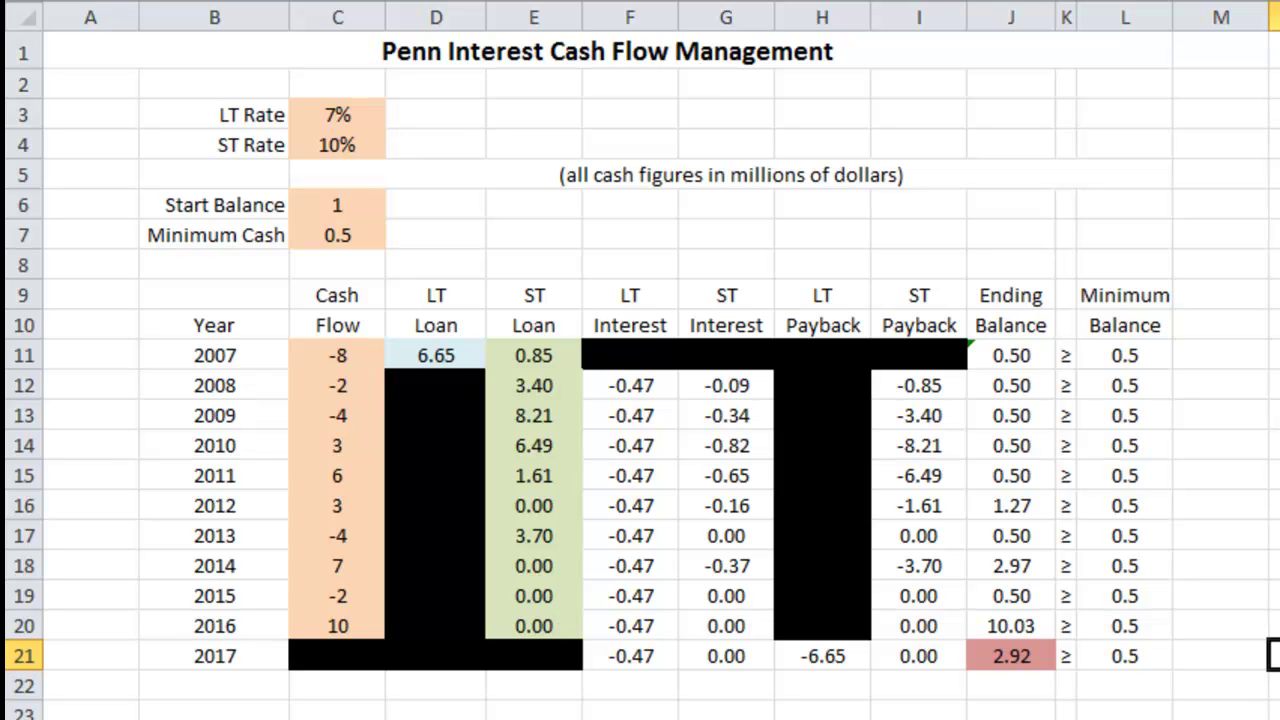
Examine the long-term interest from 2008 through 2017, and compare the 2008 short-term interest with the 2007 short-term loan
click(623, 382)
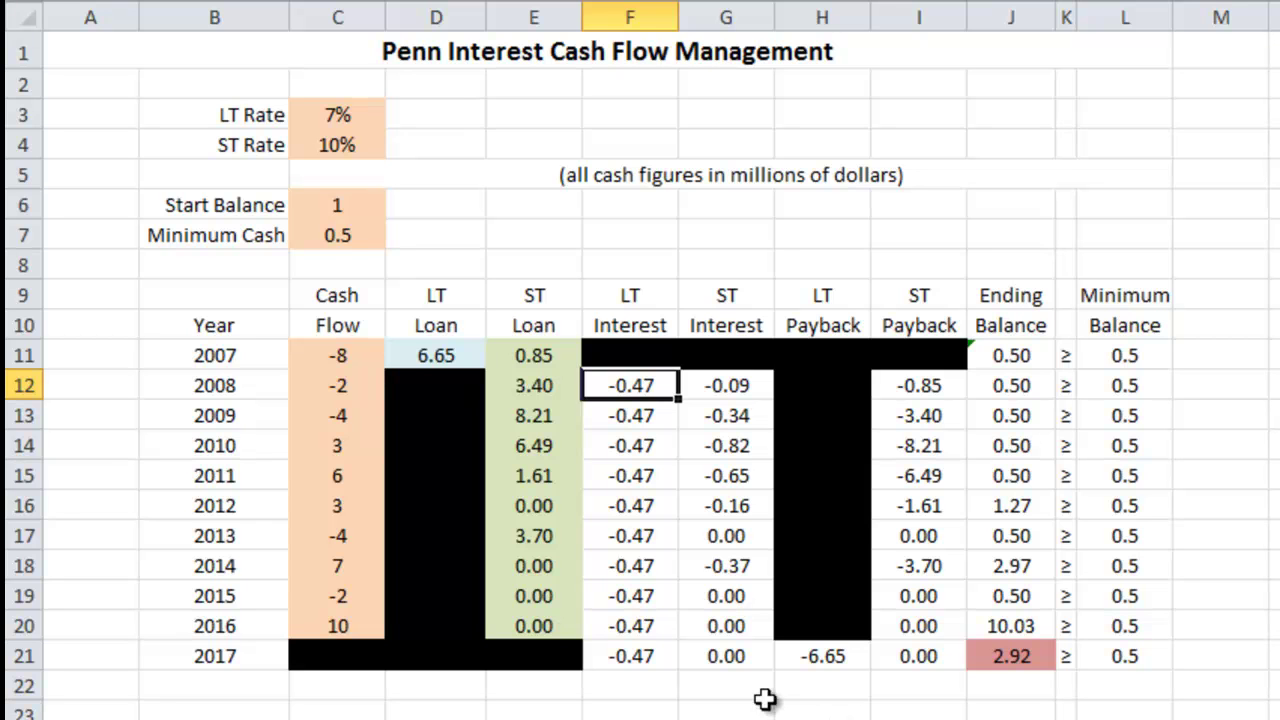
click(660, 662)
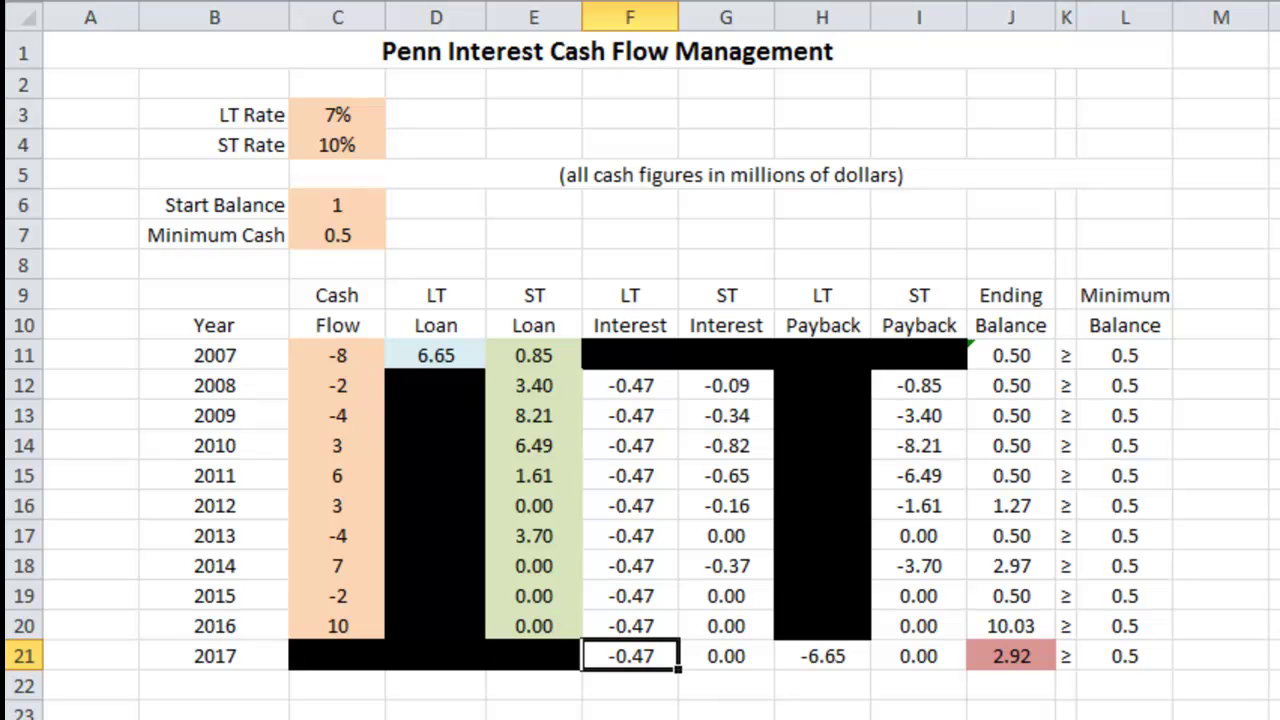
click(648, 382)
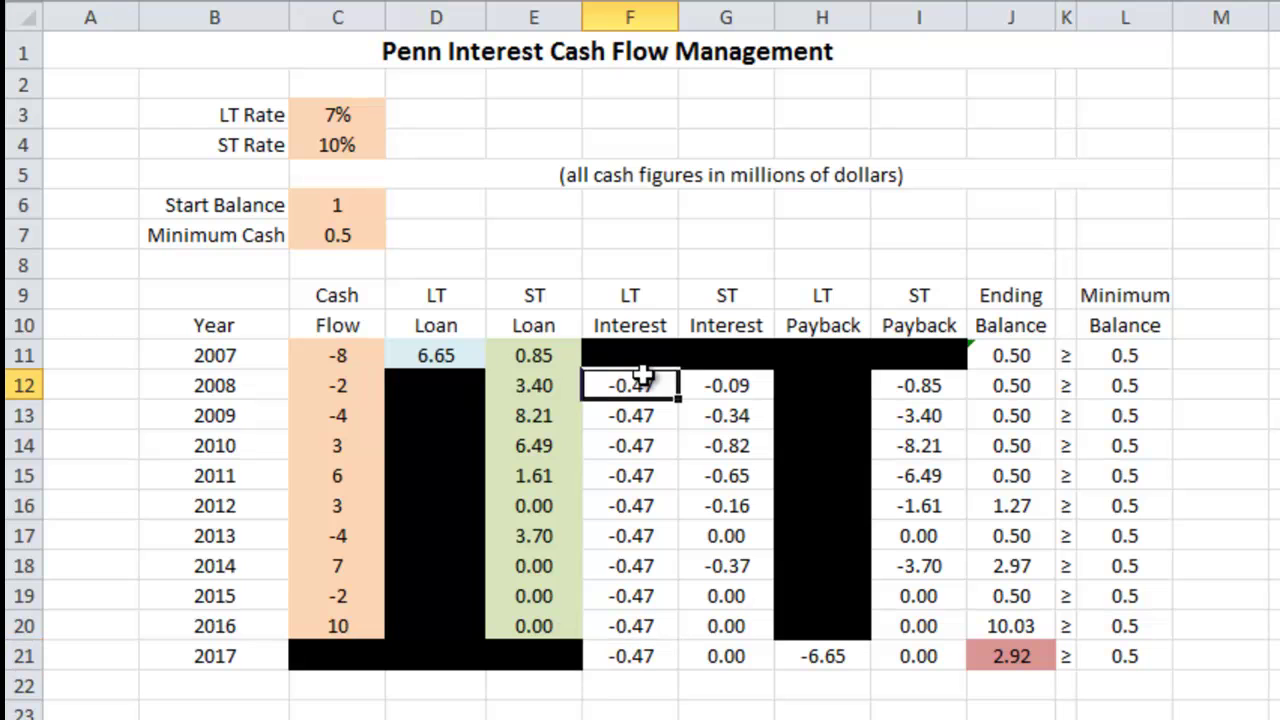
click(650, 666)
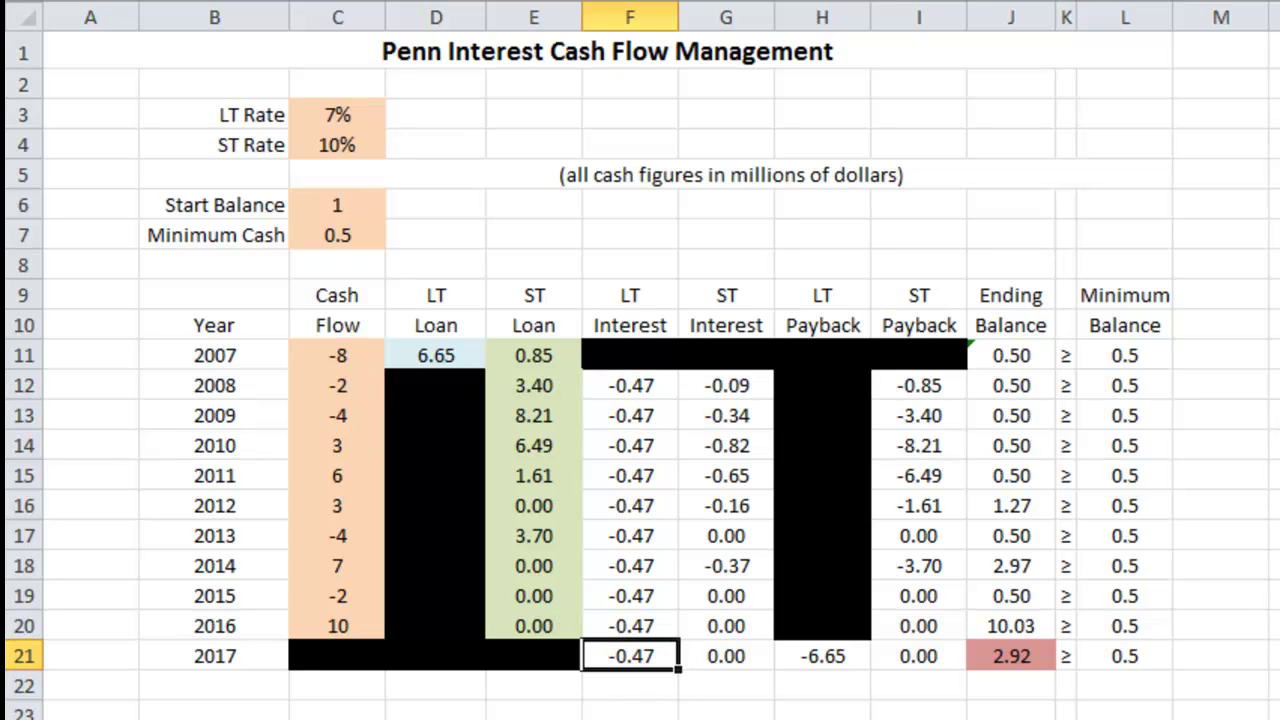
click(730, 390)
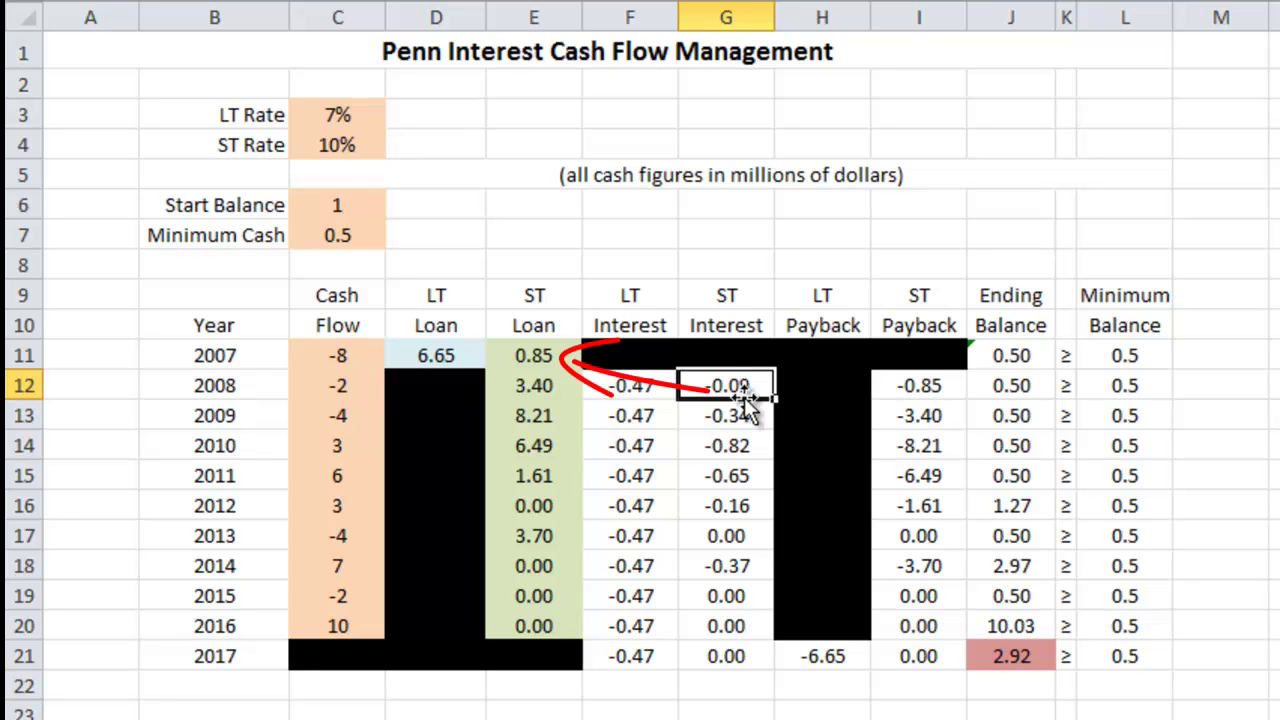
click(558, 356)
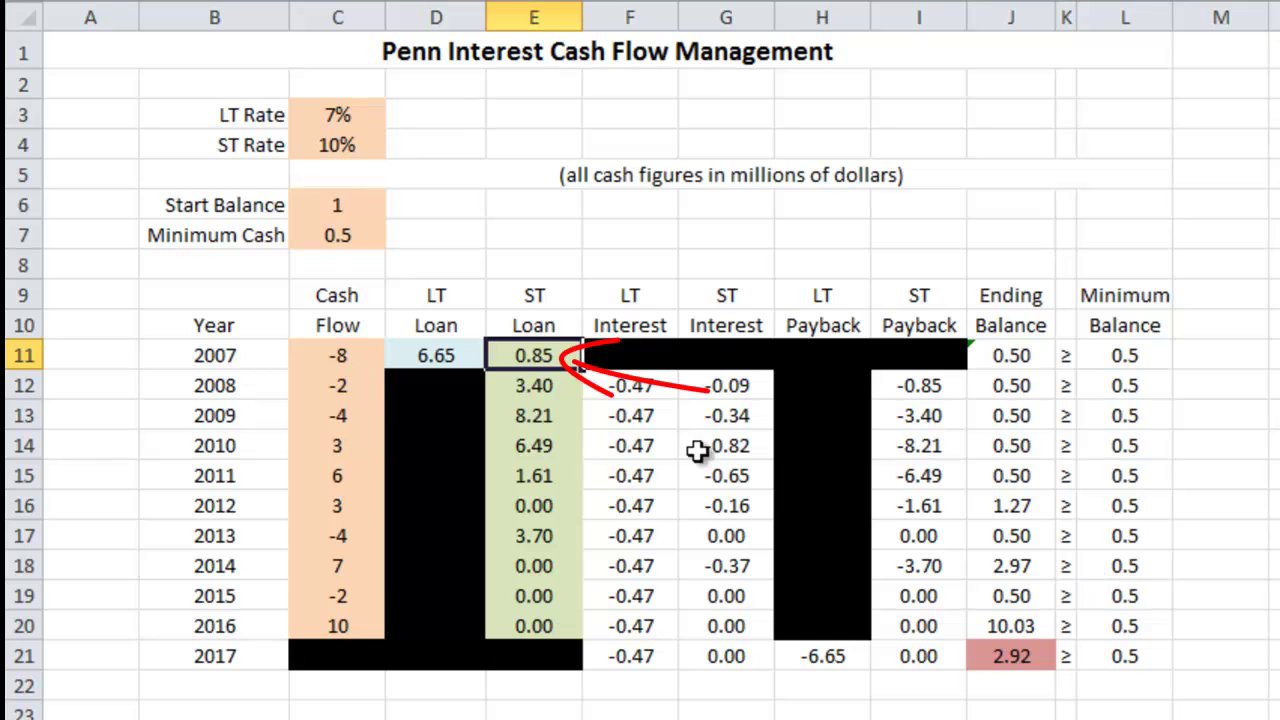
click(726, 386)
click(530, 358)
click(726, 387)
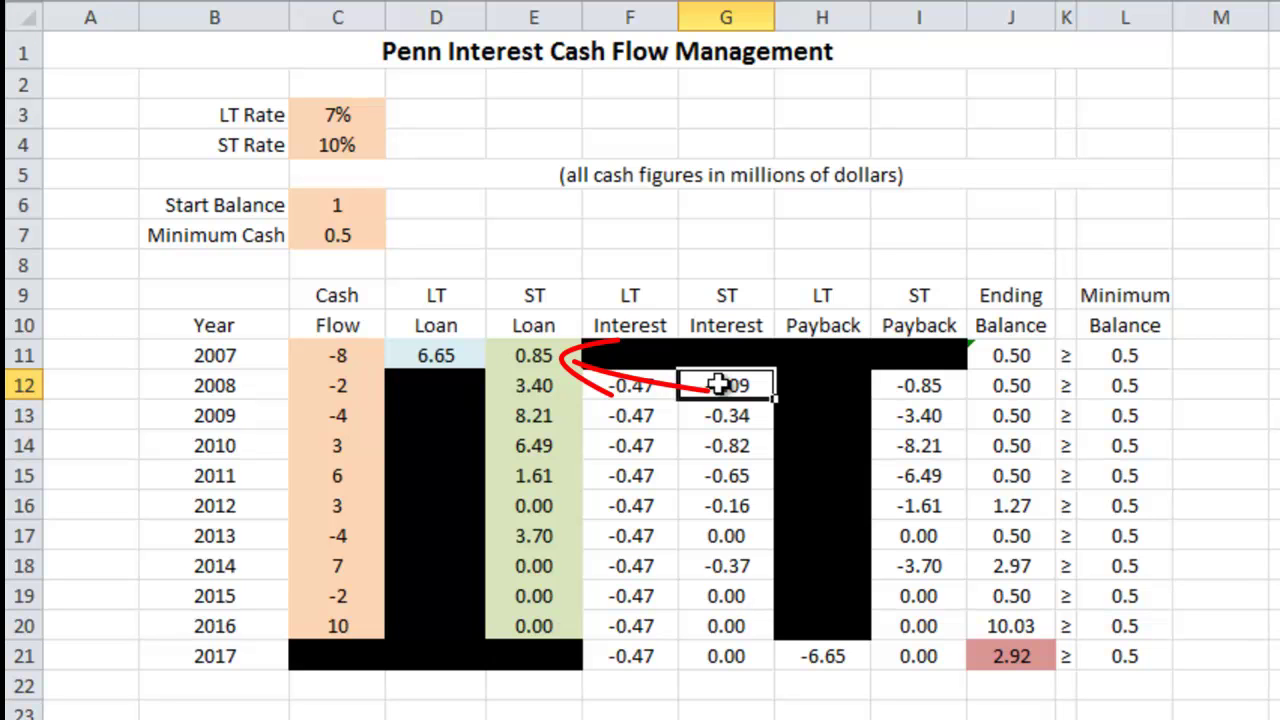
click(545, 355)
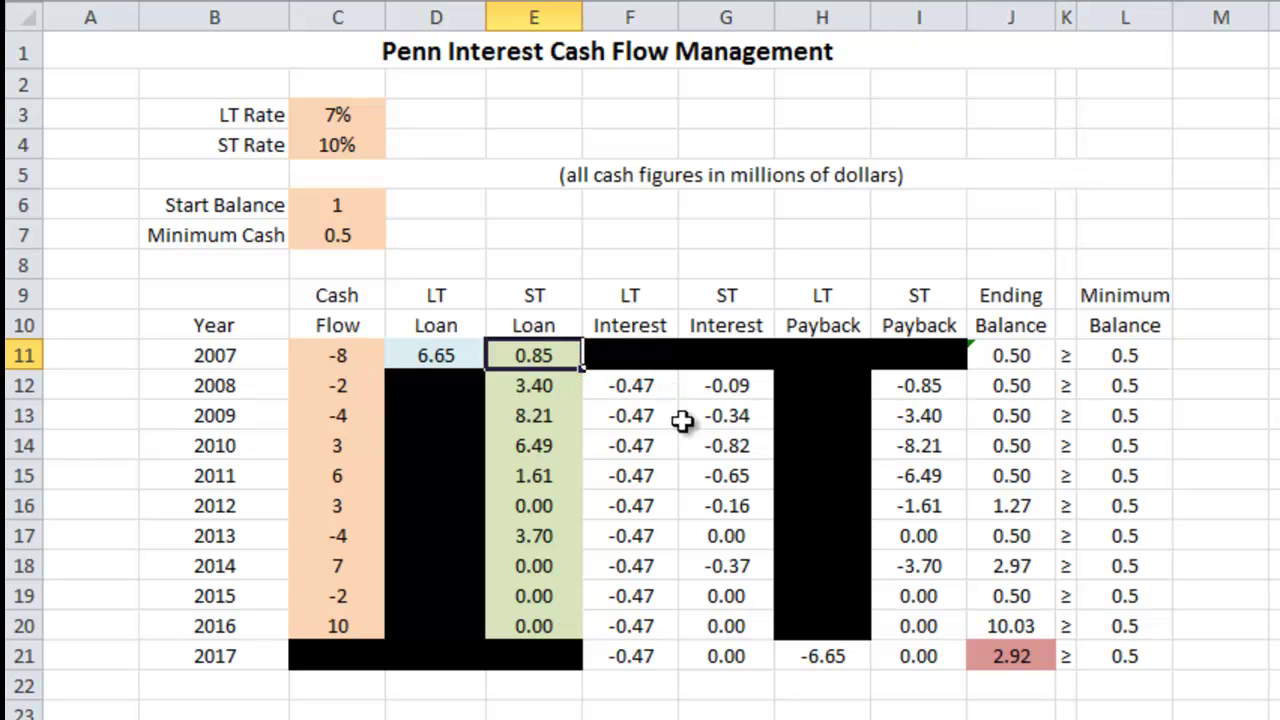
Compare the short-term interest for 2009 through 2016 with the short-term loan of each preceding year
click(745, 418)
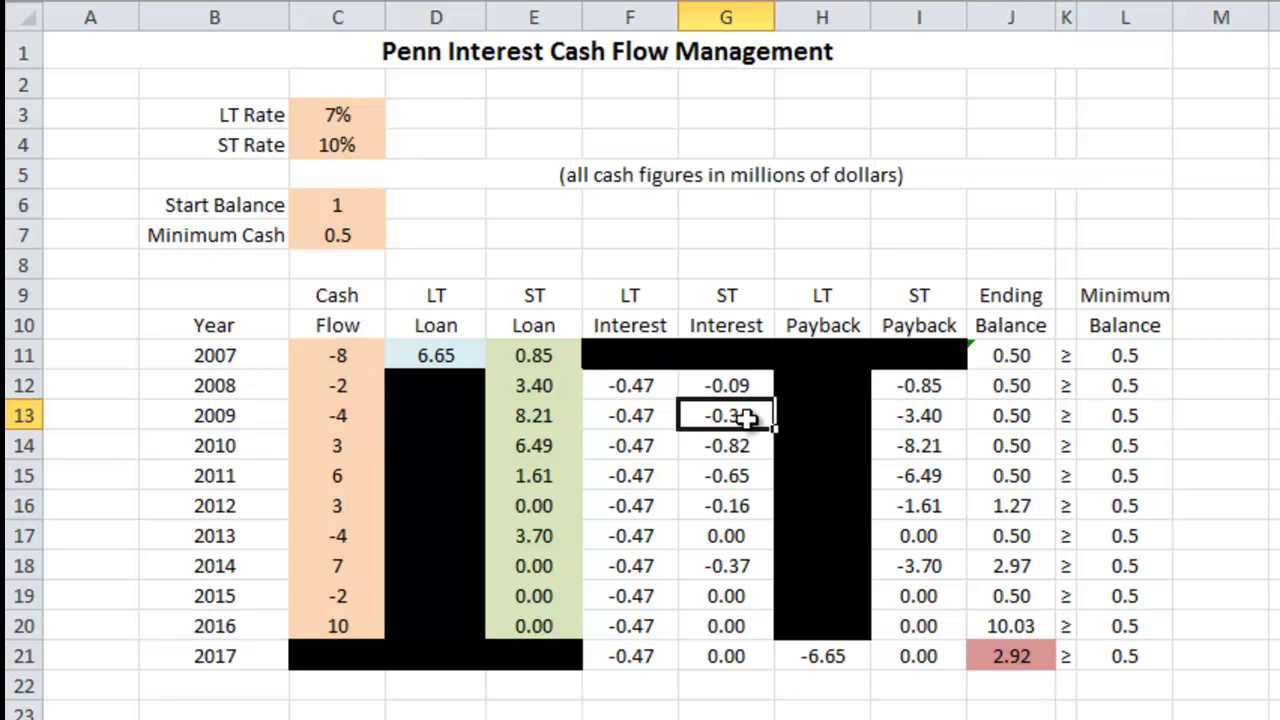
click(522, 384)
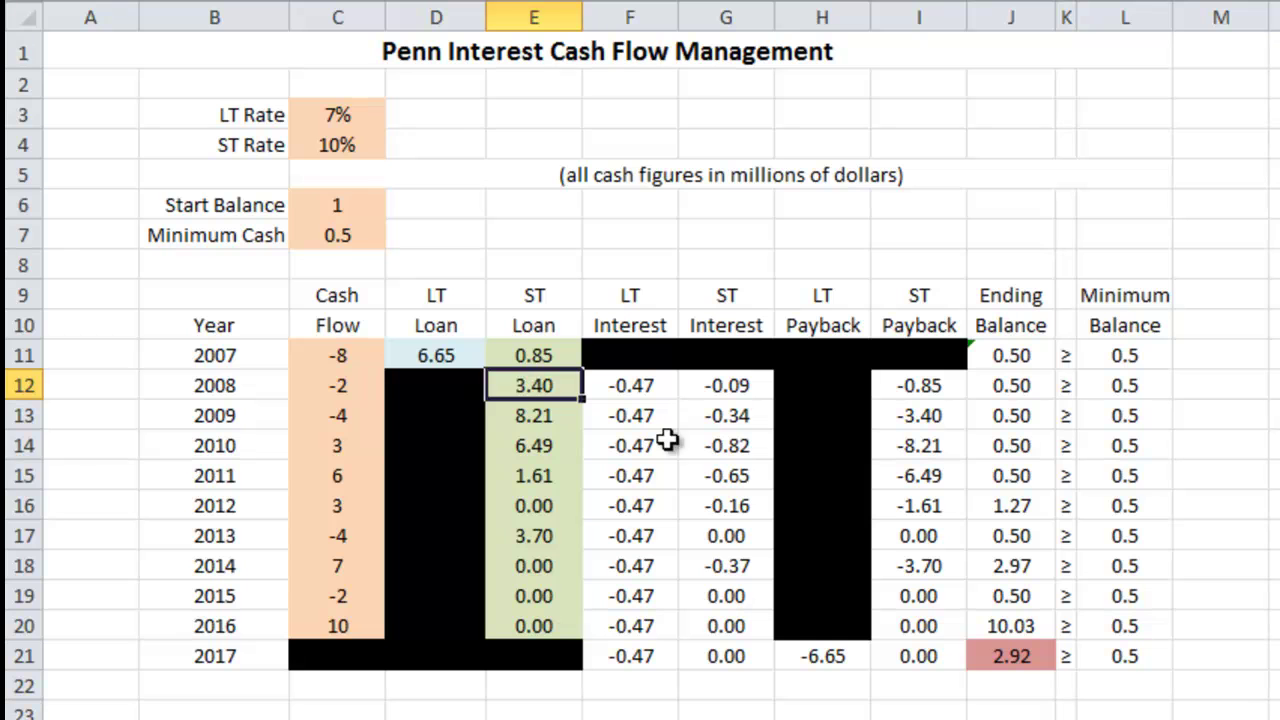
click(726, 450)
click(545, 418)
click(723, 478)
click(544, 448)
click(713, 508)
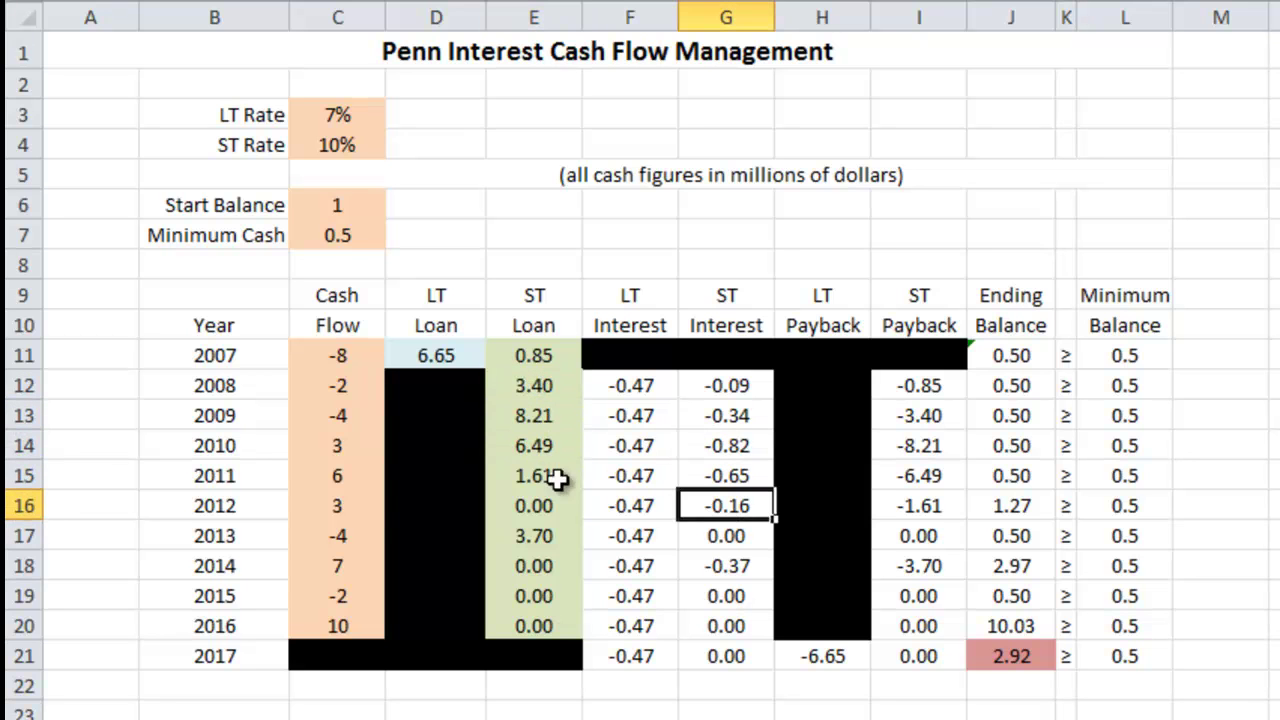
click(535, 479)
click(735, 538)
click(543, 505)
click(721, 566)
click(541, 532)
click(730, 598)
click(550, 568)
click(727, 626)
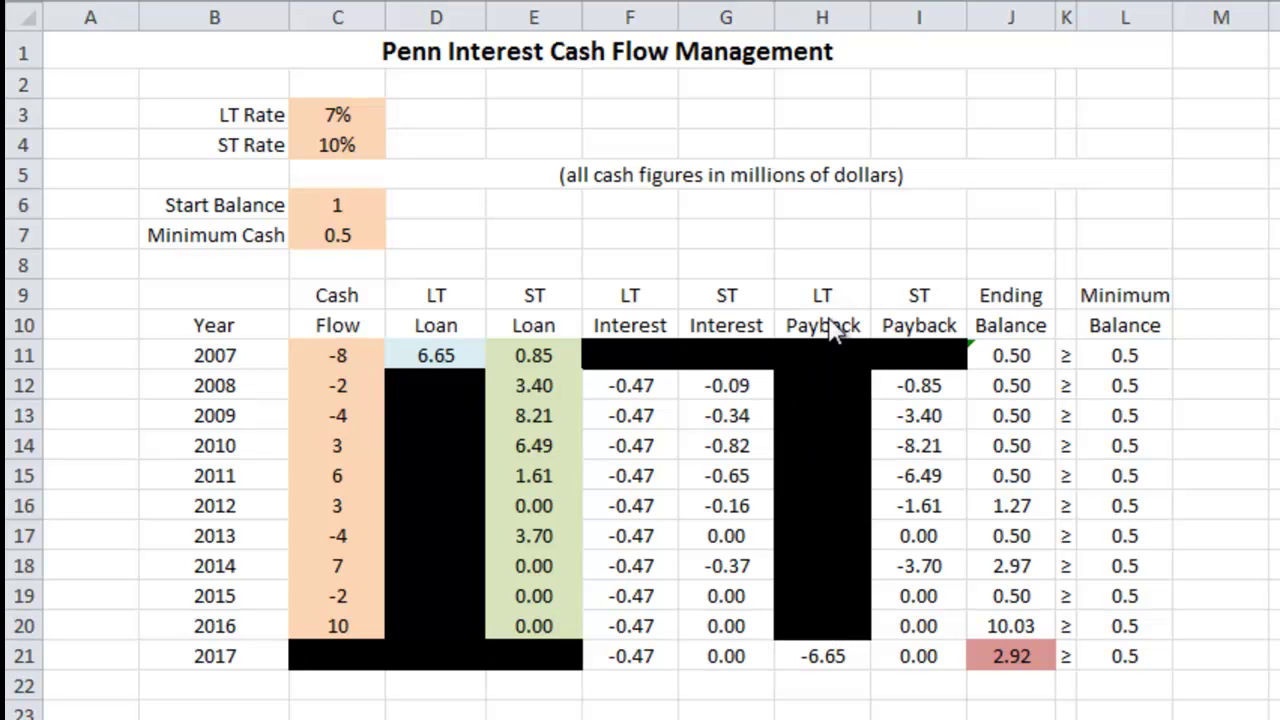
Compare the long-term payback in 2017 with the long-term loan taken in 2007
click(822, 656)
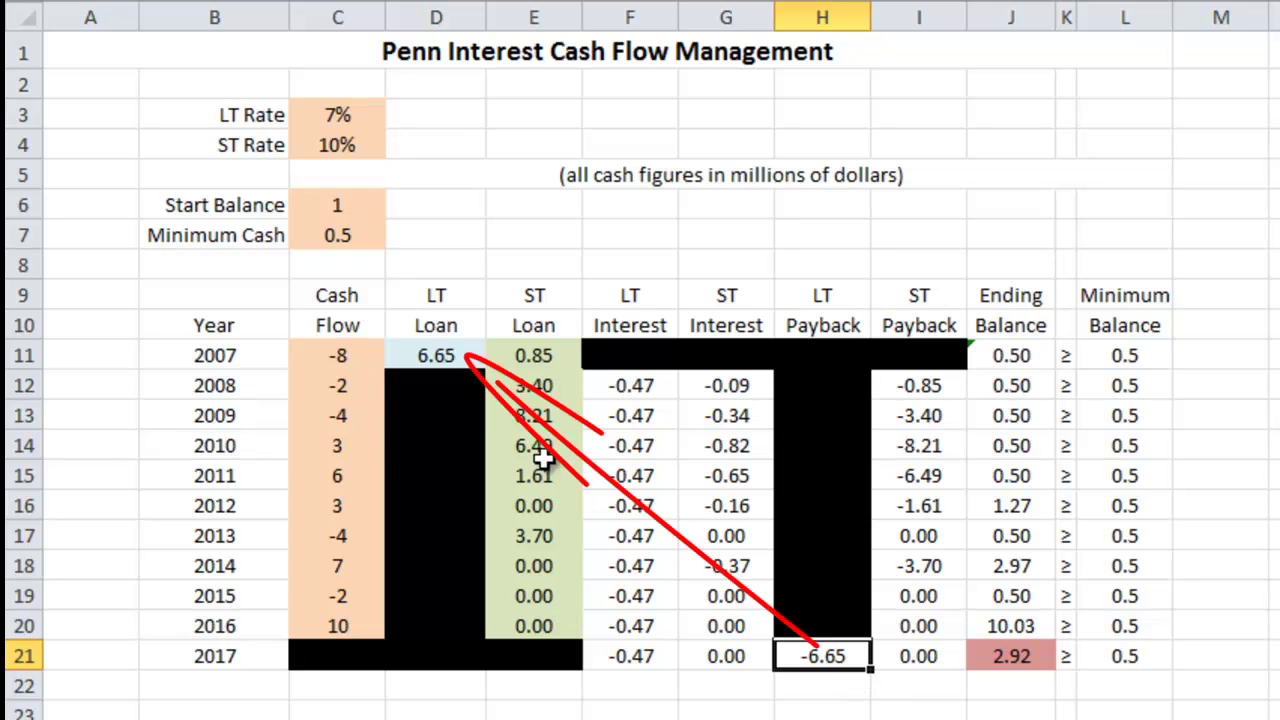
click(440, 355)
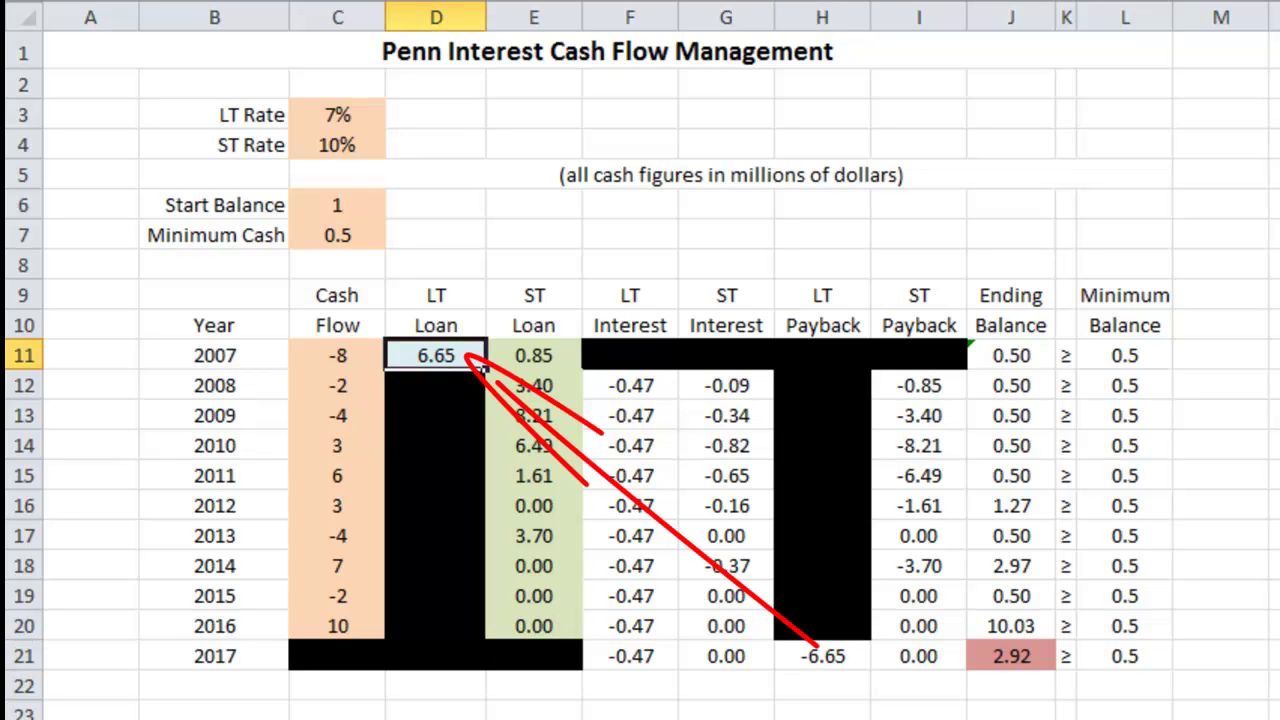
click(830, 660)
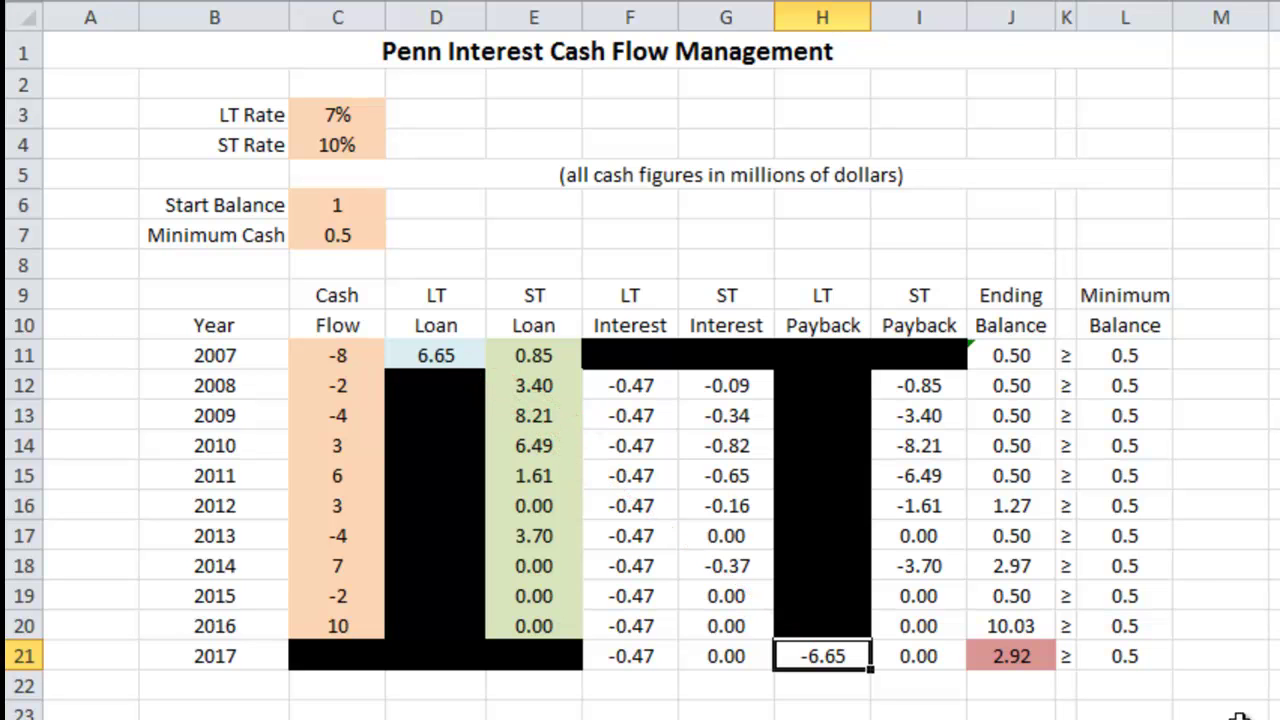
Compare the 2008 and 2009 short-term paybacks with the short-term loans of the preceding years
click(922, 383)
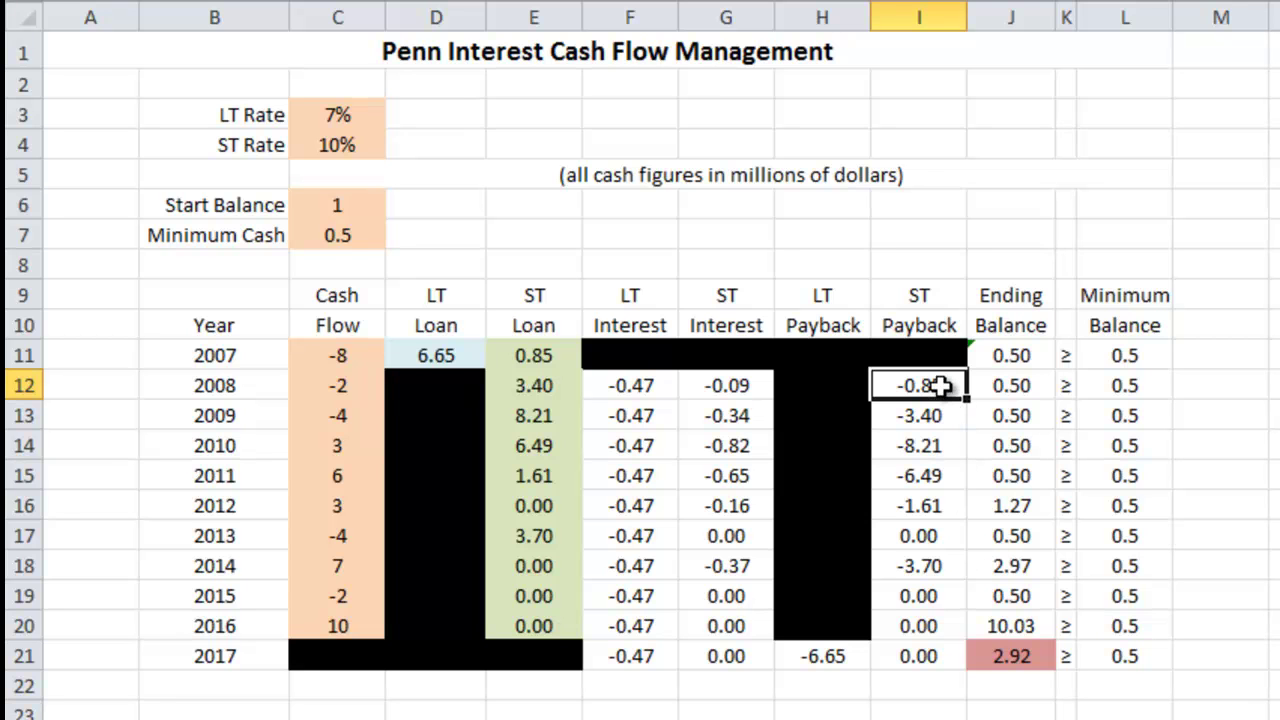
drag(882, 391, 560, 356)
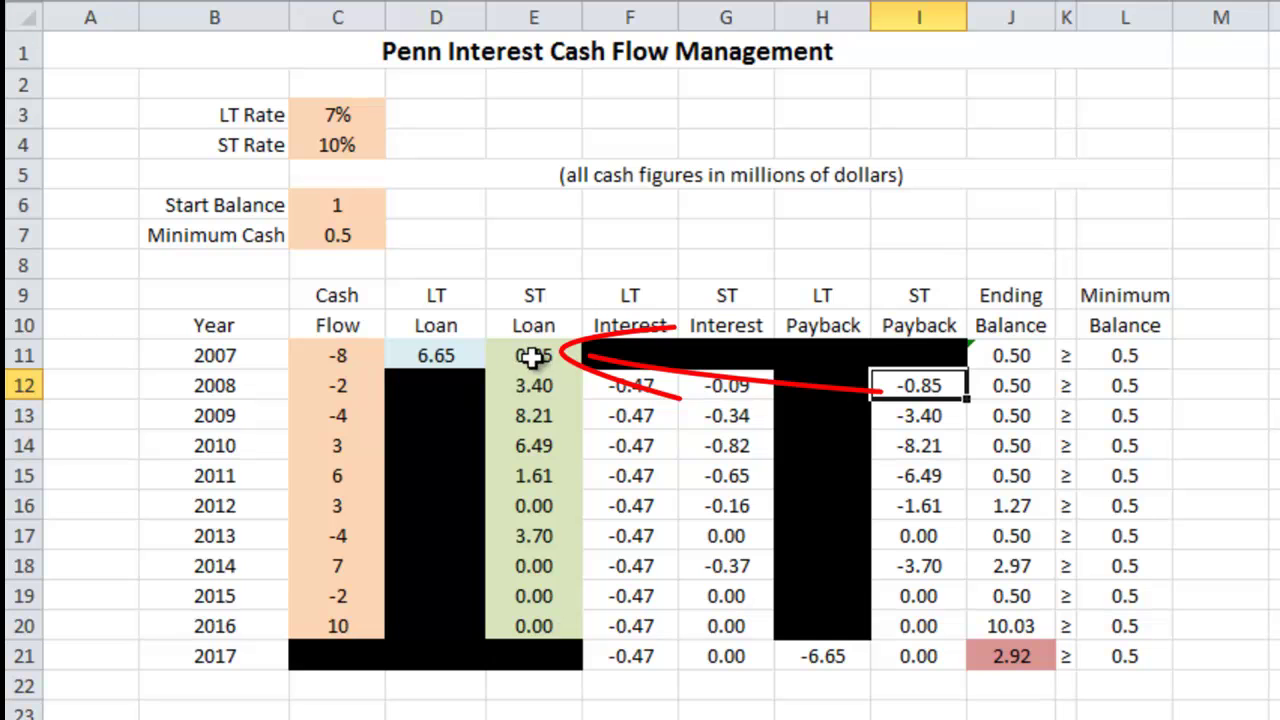
click(530, 357)
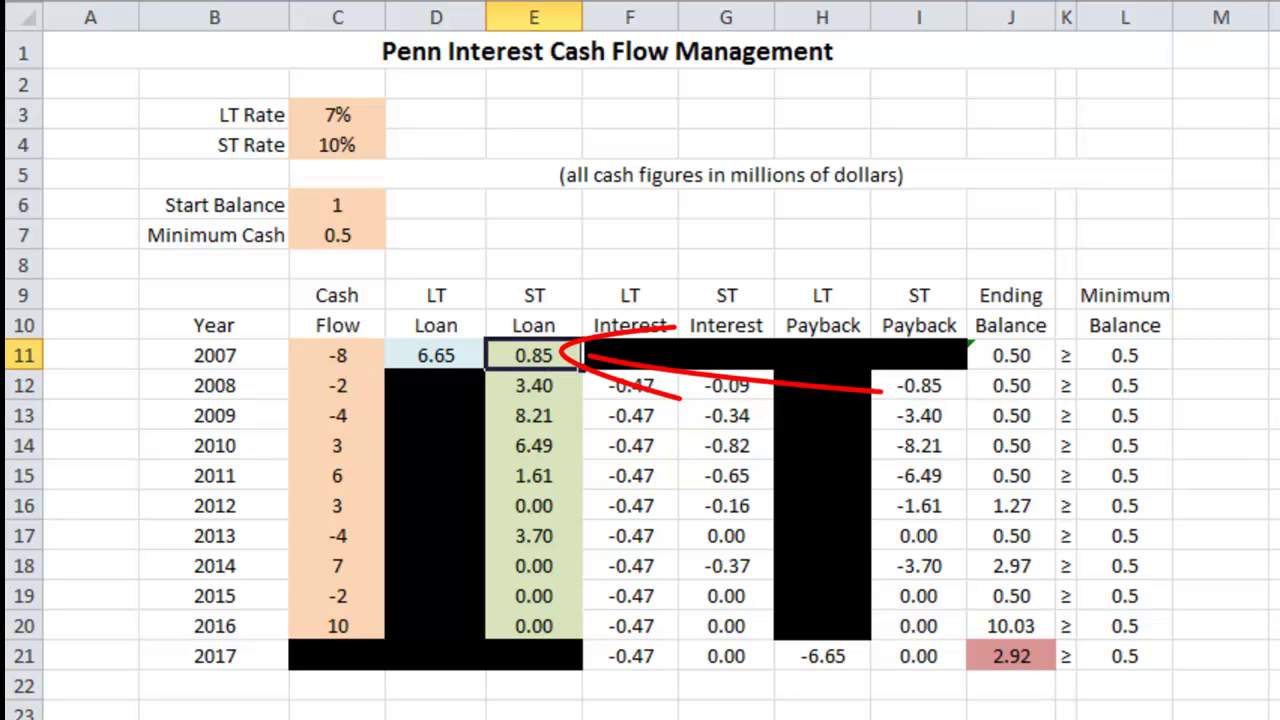
click(918, 415)
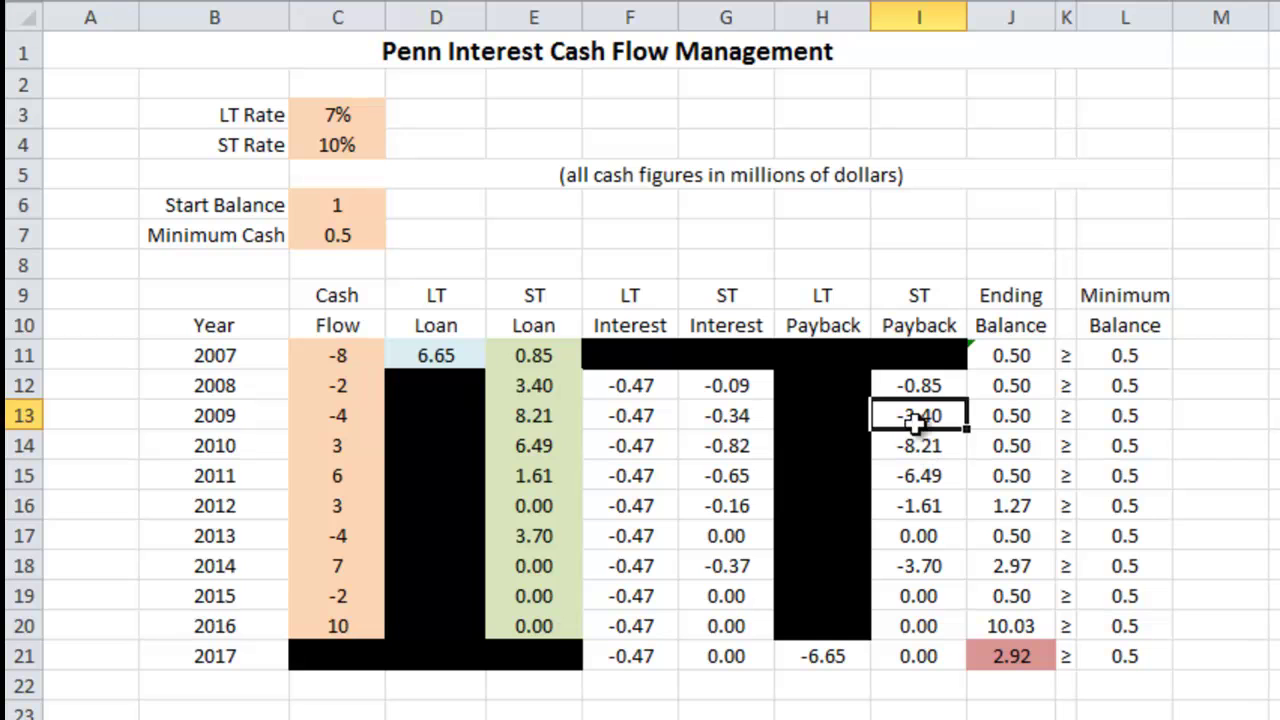
click(537, 390)
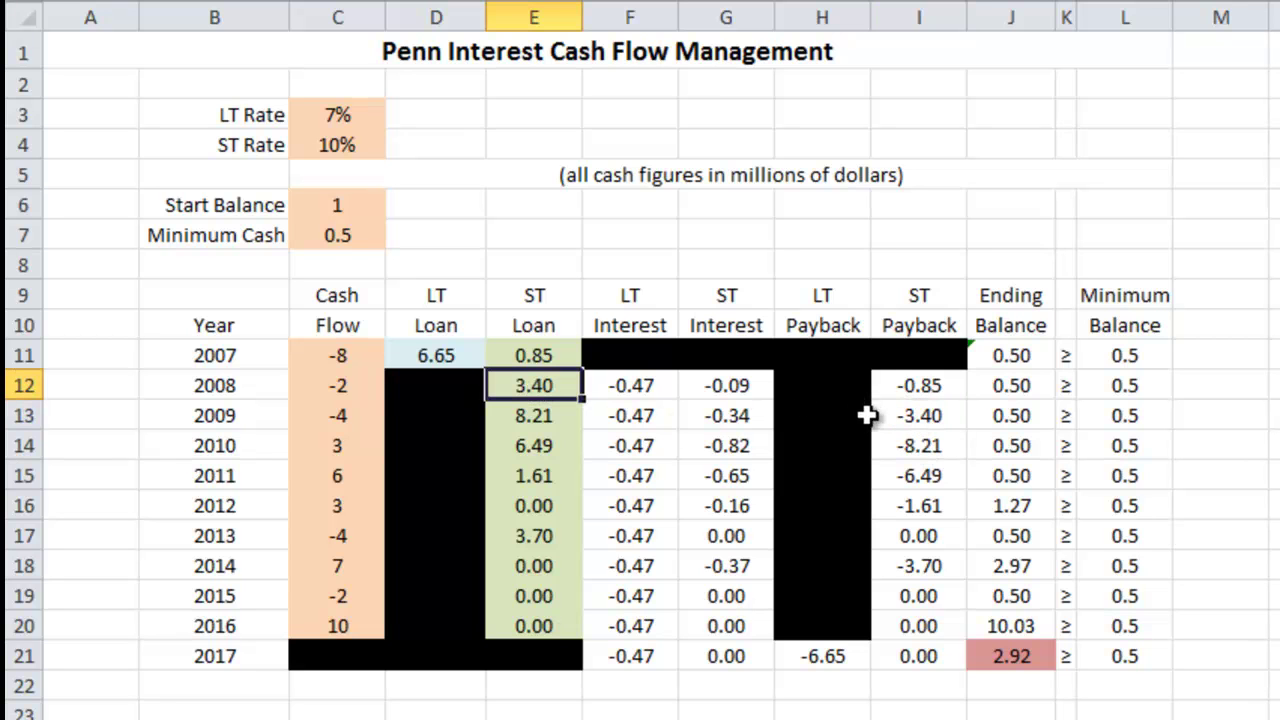
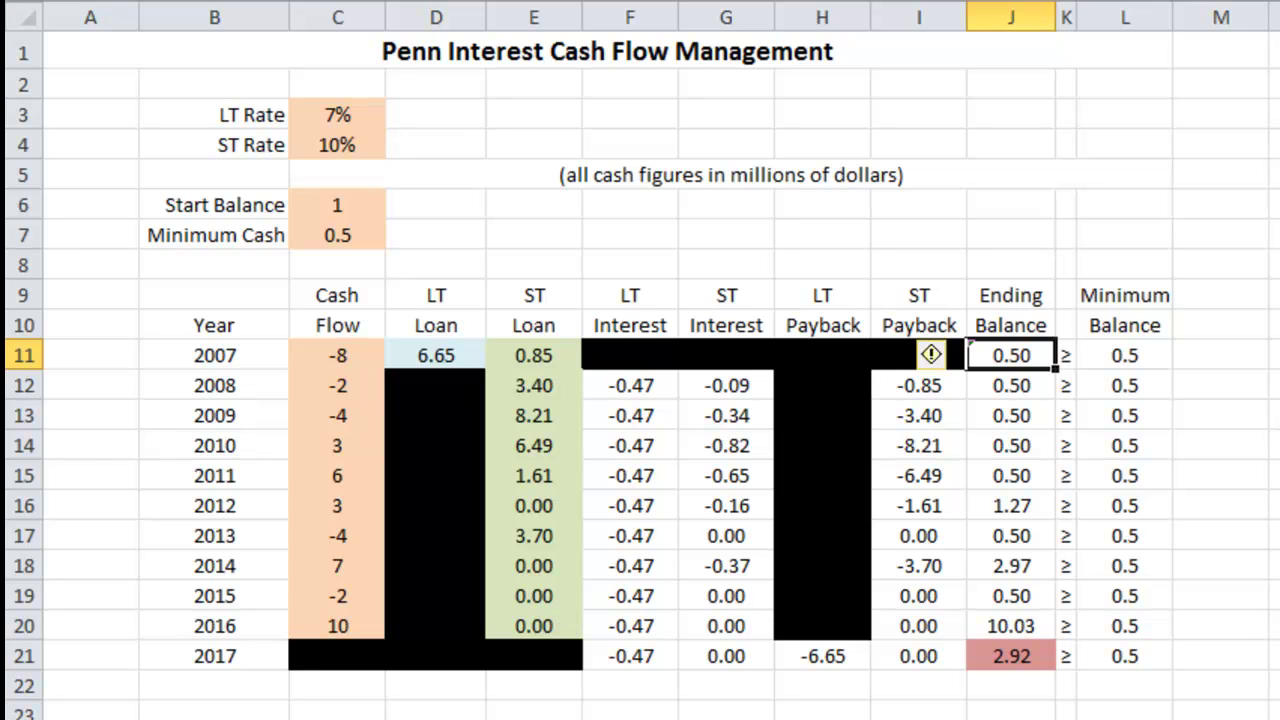
Compare the ending balance with the required minimum balance for each year from 2007 through 2011
click(1128, 358)
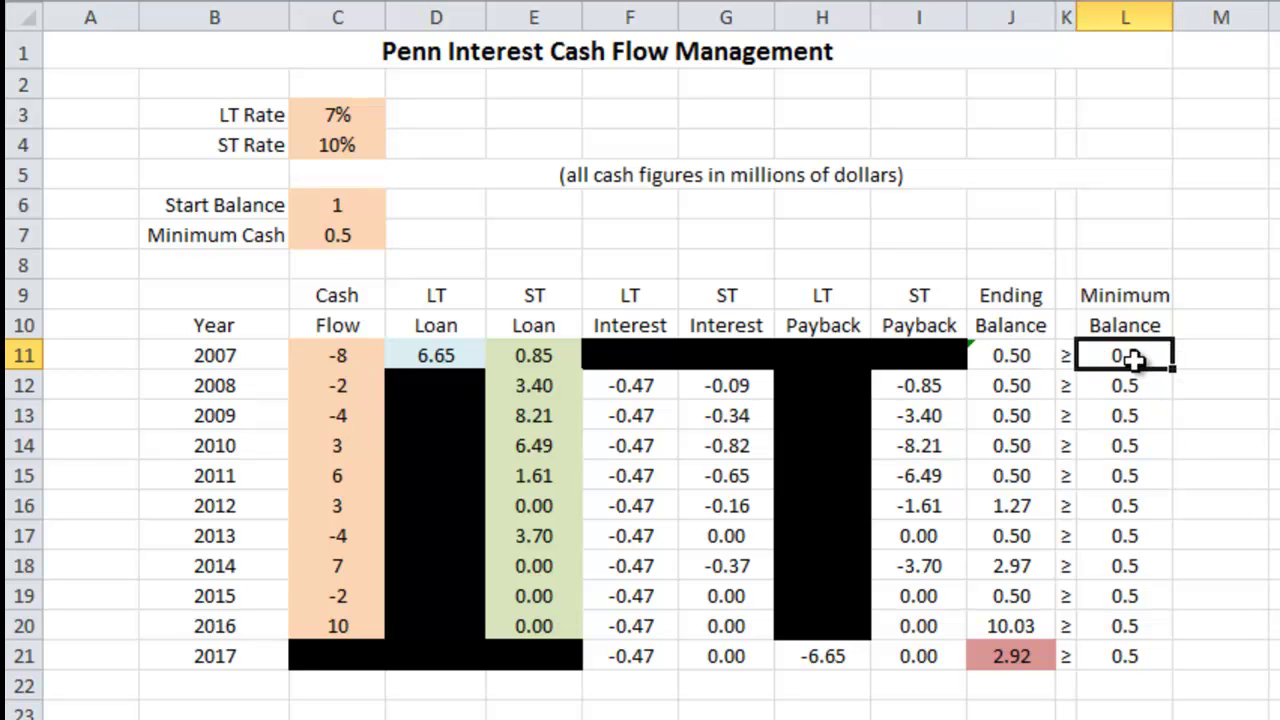
click(1035, 395)
click(1108, 390)
click(1014, 422)
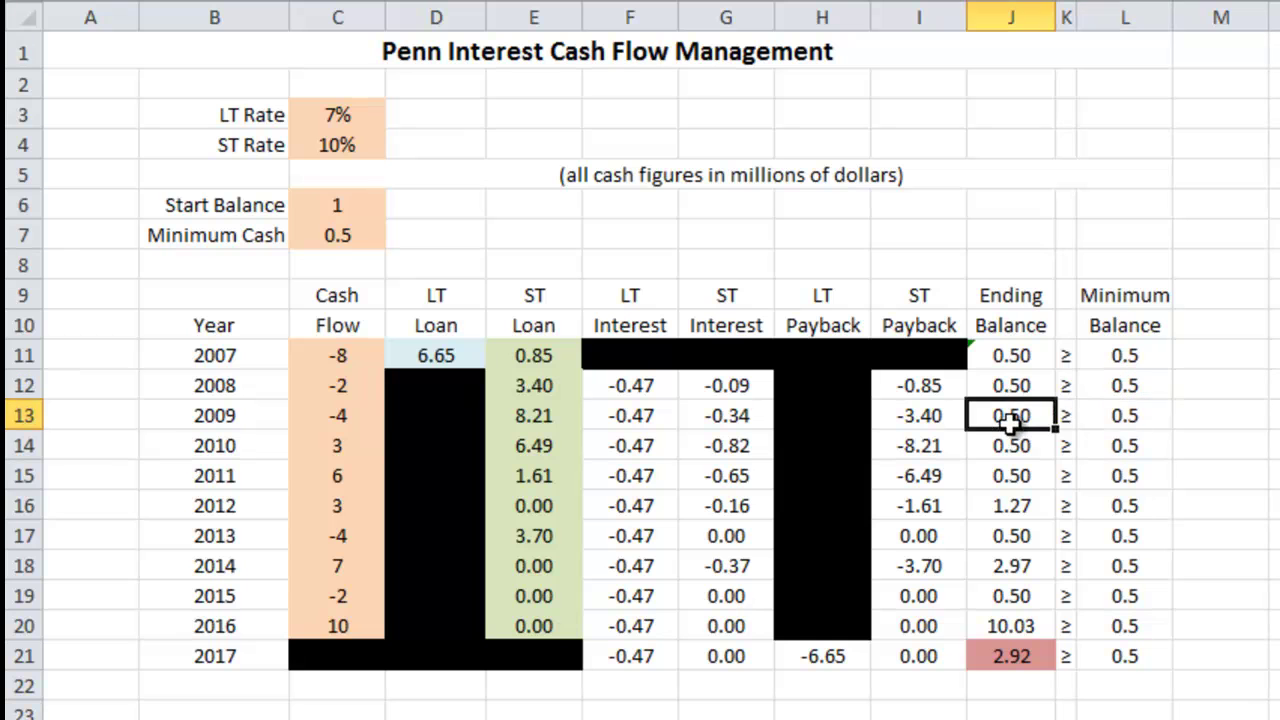
click(1120, 418)
click(1030, 450)
click(1137, 446)
click(1035, 472)
click(1135, 478)
click(1230, 656)
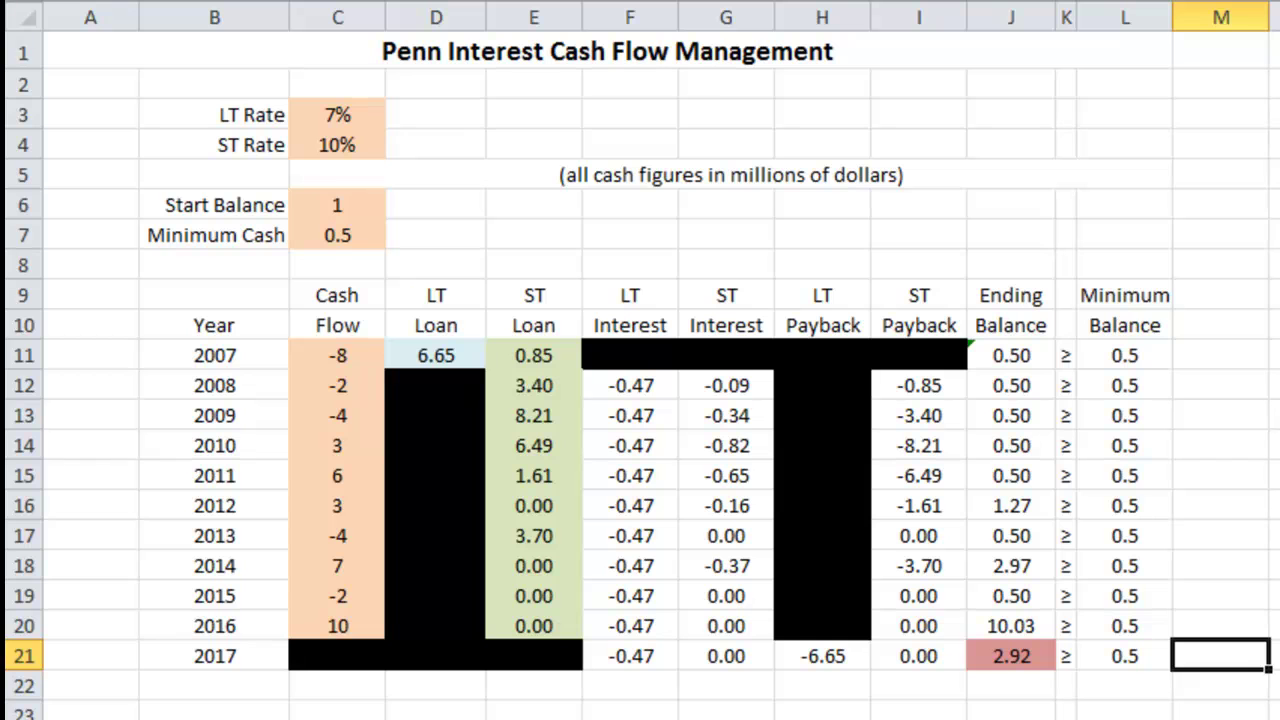
Compare the 2013 and 2015 ending balances with the minimum balance, and examine the final 2017 ending balance
click(1010, 537)
click(1103, 530)
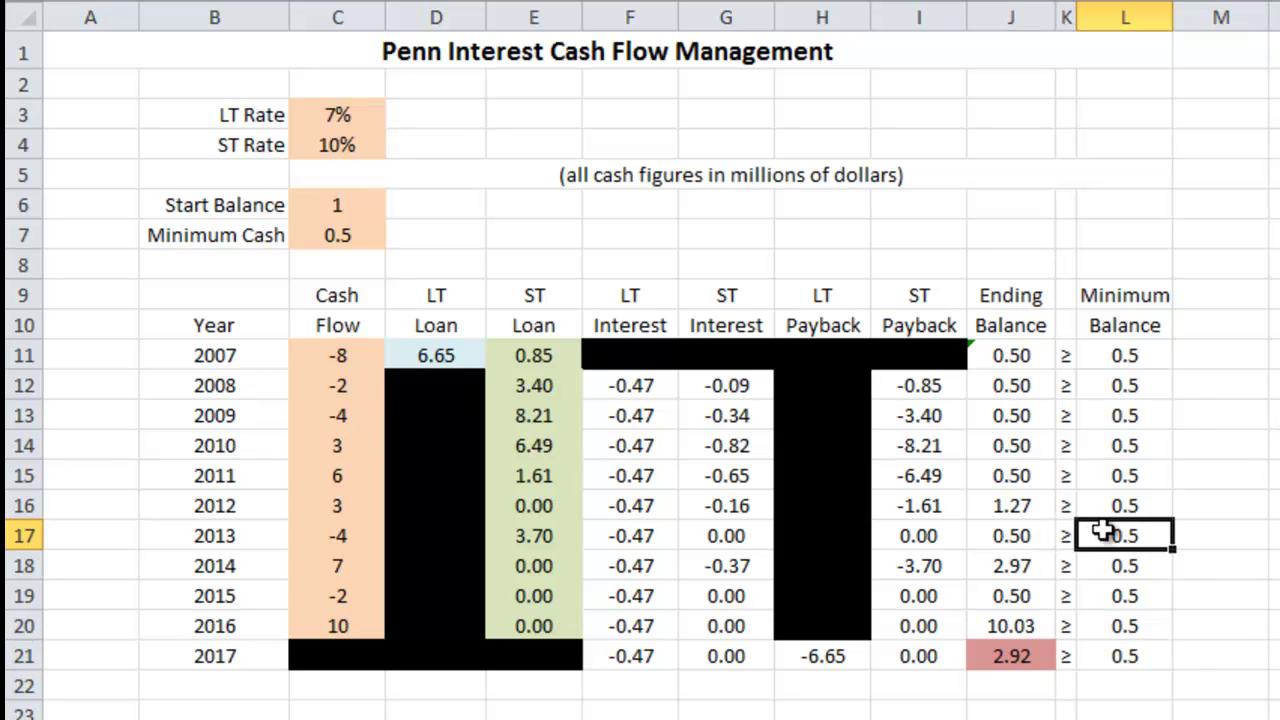
click(1048, 595)
click(1134, 595)
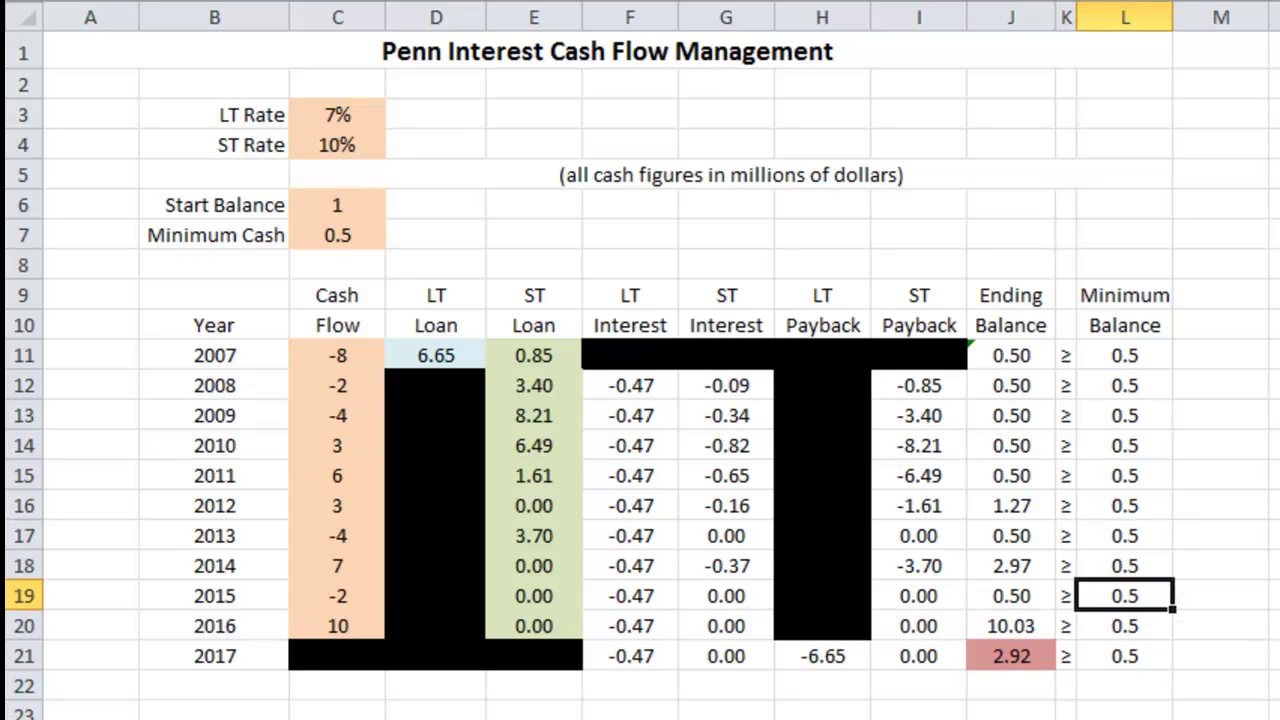
click(1275, 655)
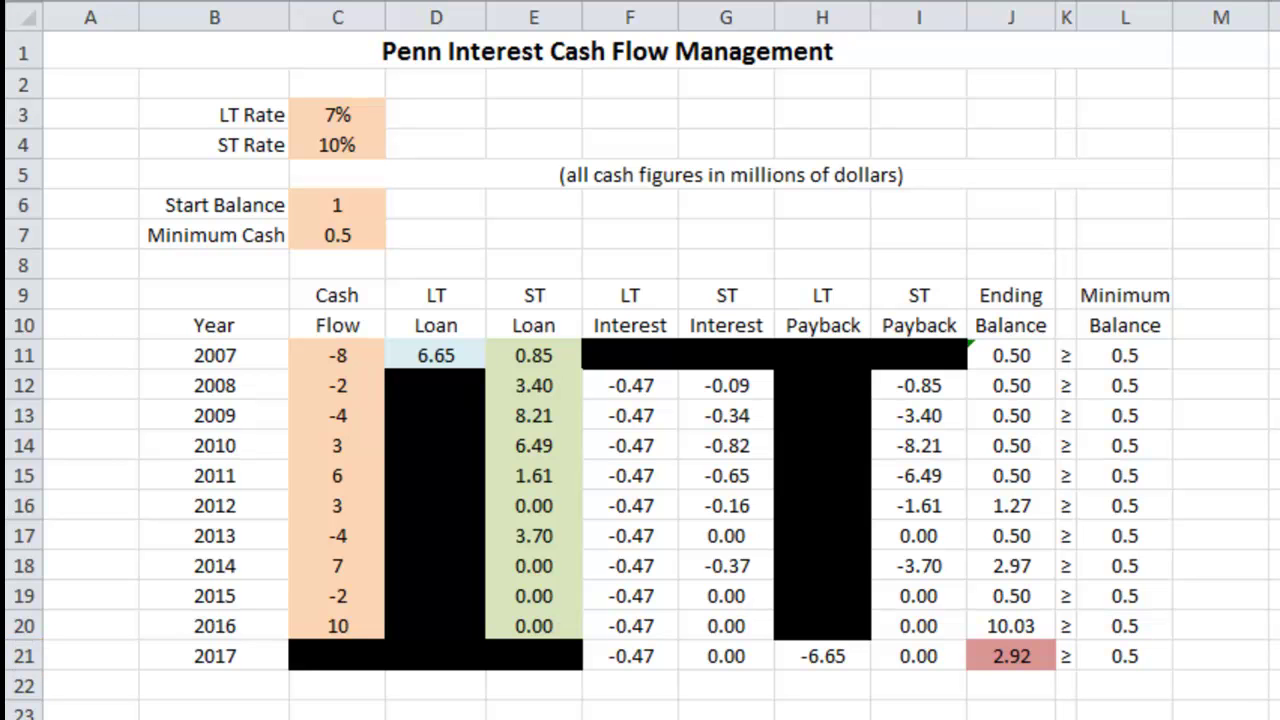
click(998, 655)
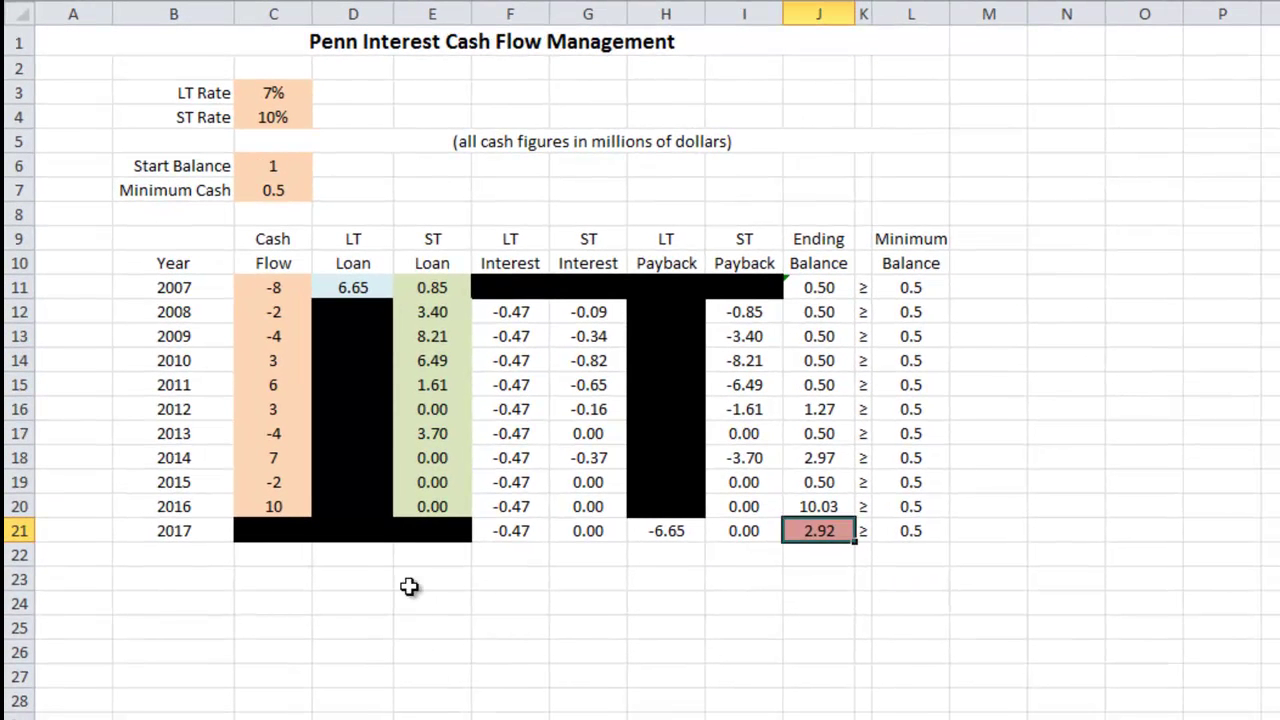
Label the row below the table with TOTAL in D23 and INTEREST in E23
click(346, 577)
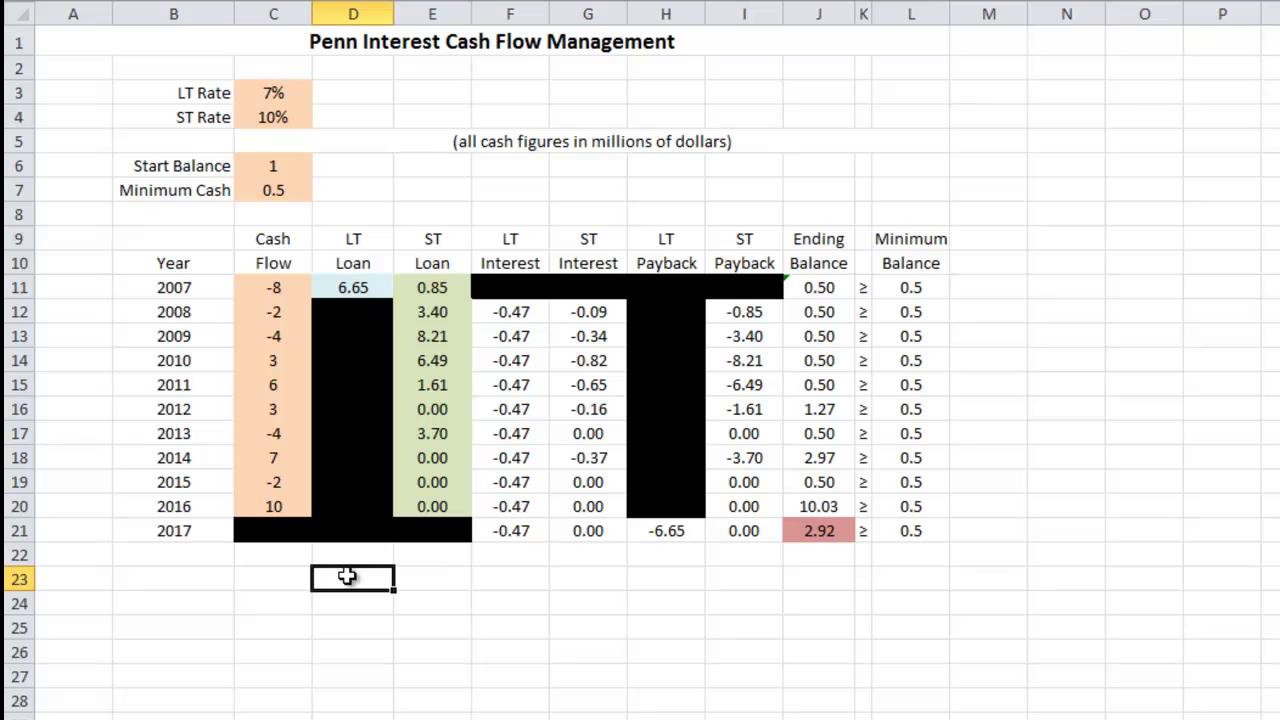
text(TOTAL)
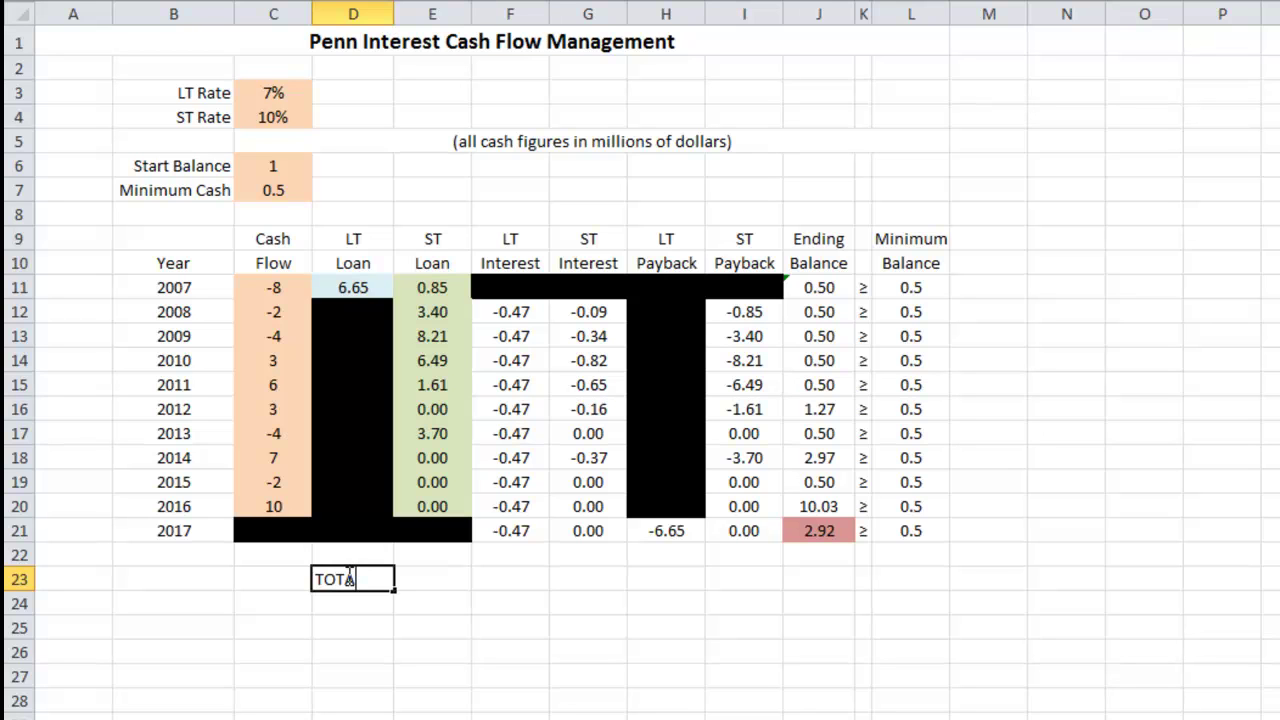
key(Tab)
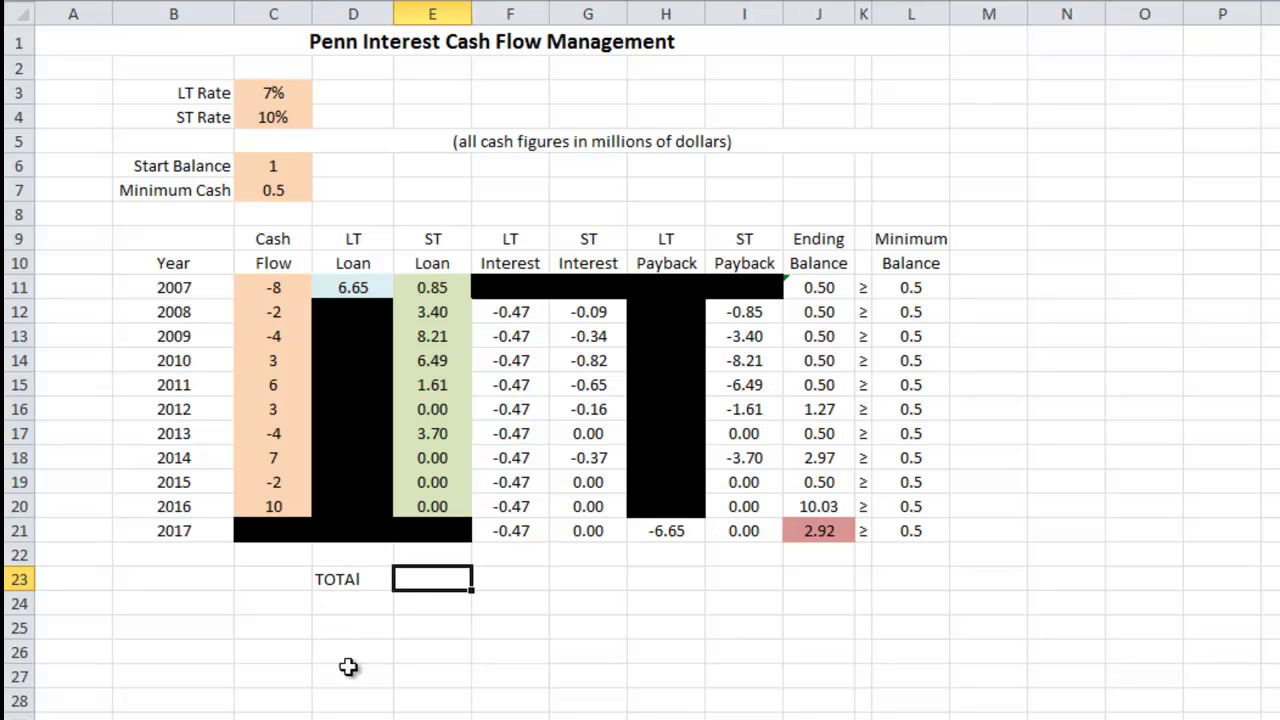
click(353, 579)
double_click(356, 581)
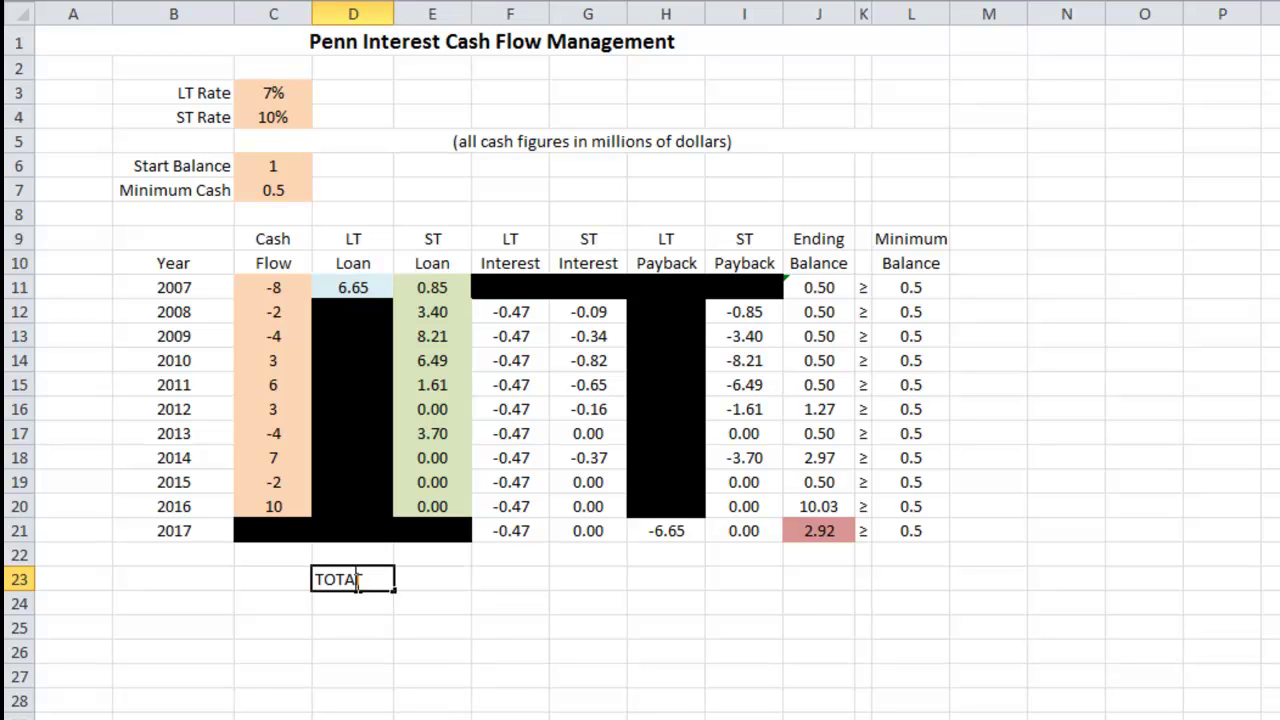
text(L)
key(Tab)
text(INTEREST)
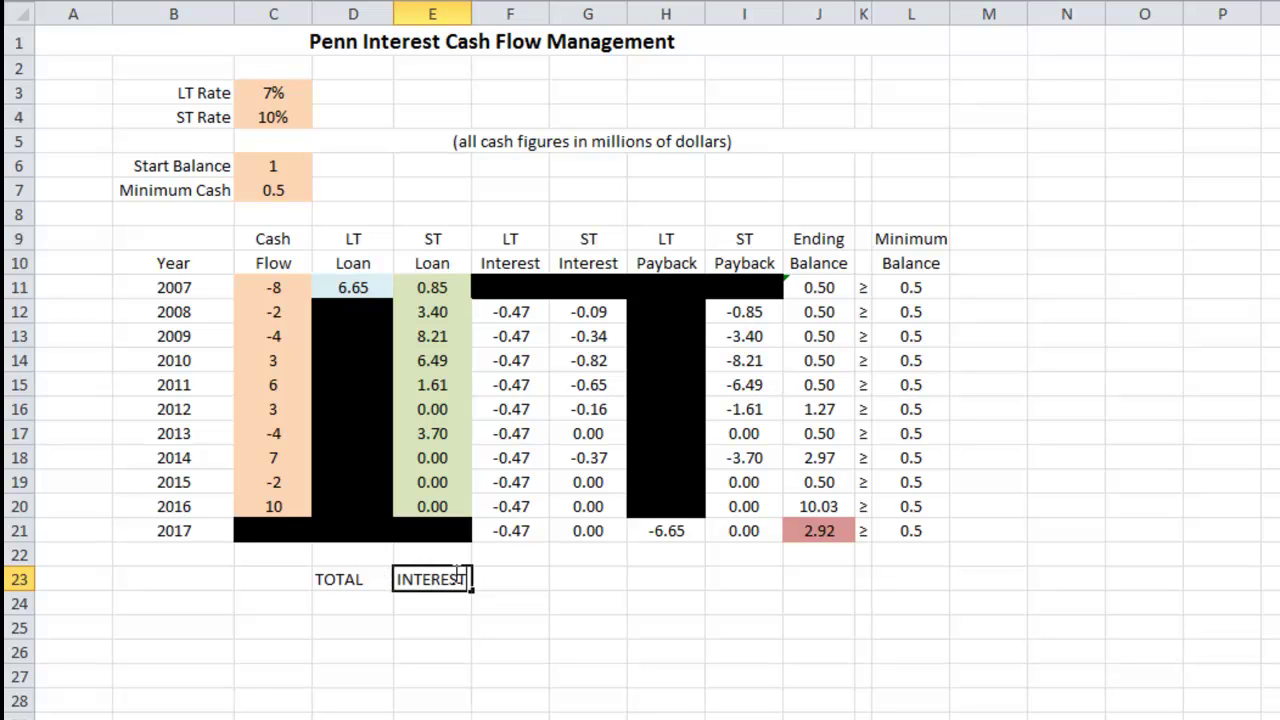
Total the long-term interest in F23 with a SUM of F11:F21
click(513, 578)
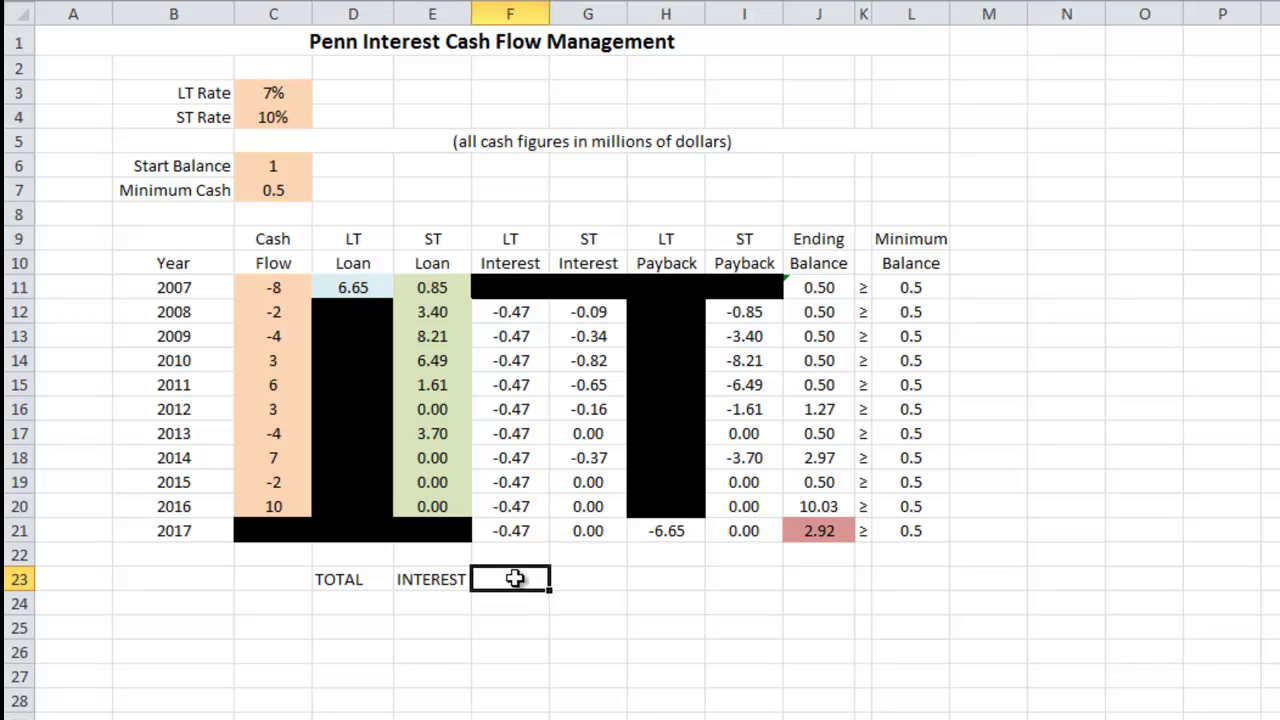
text(=sum()
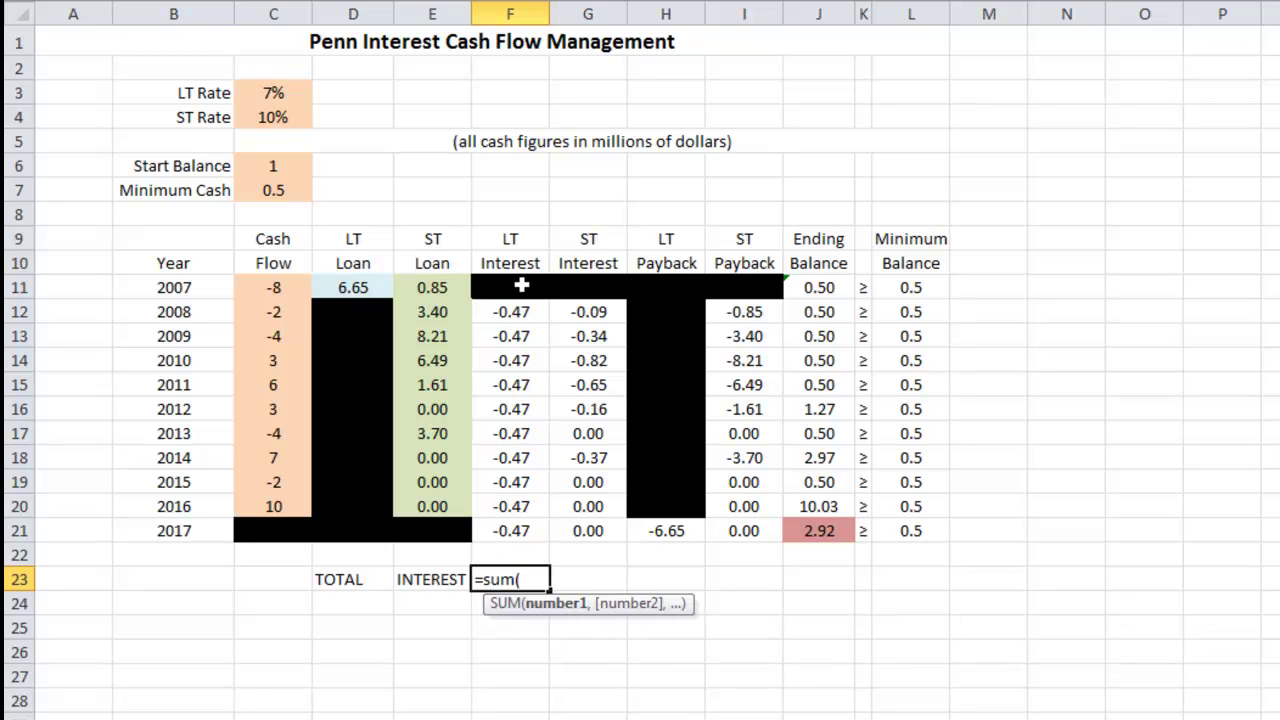
drag(520, 286, 513, 531)
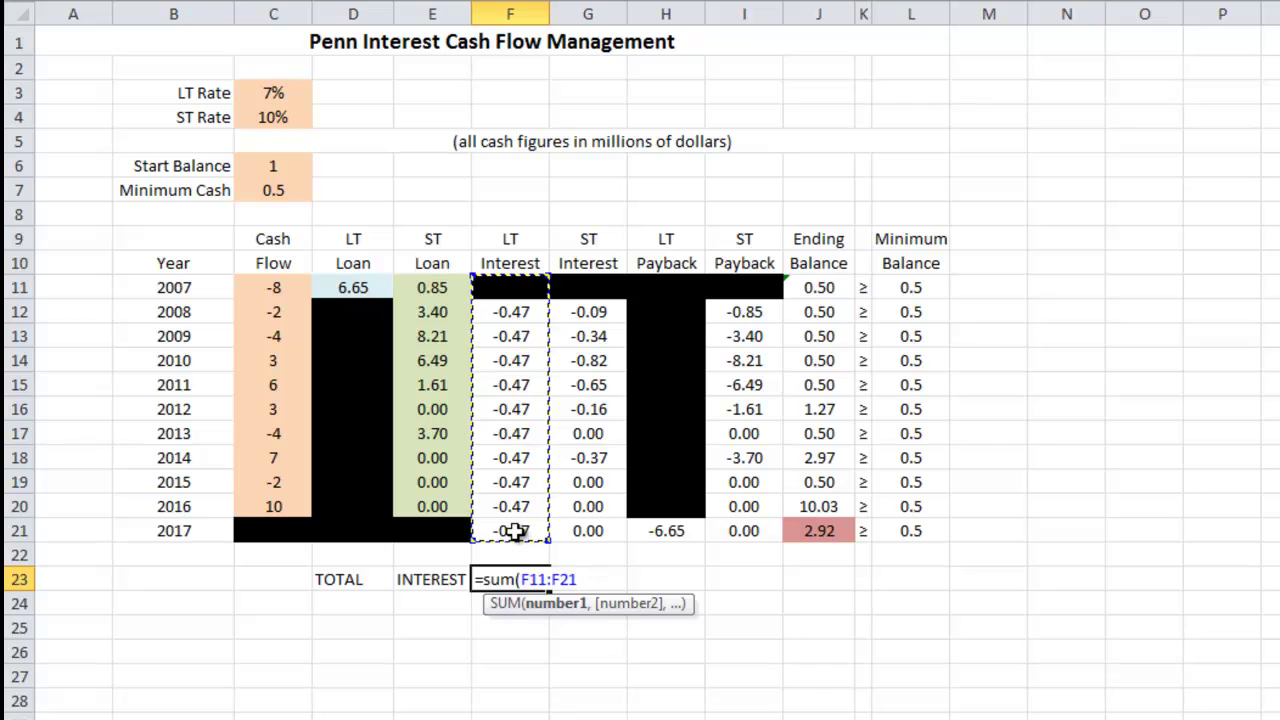
text())
key(Return)
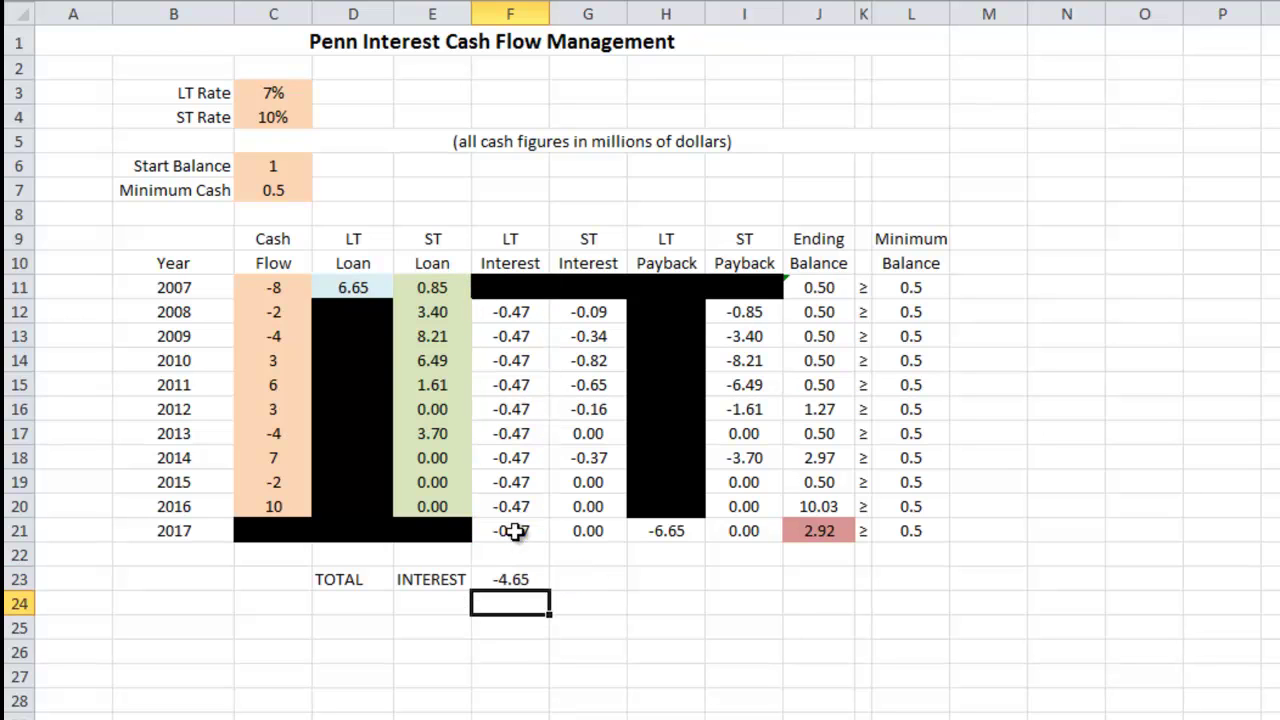
click(514, 579)
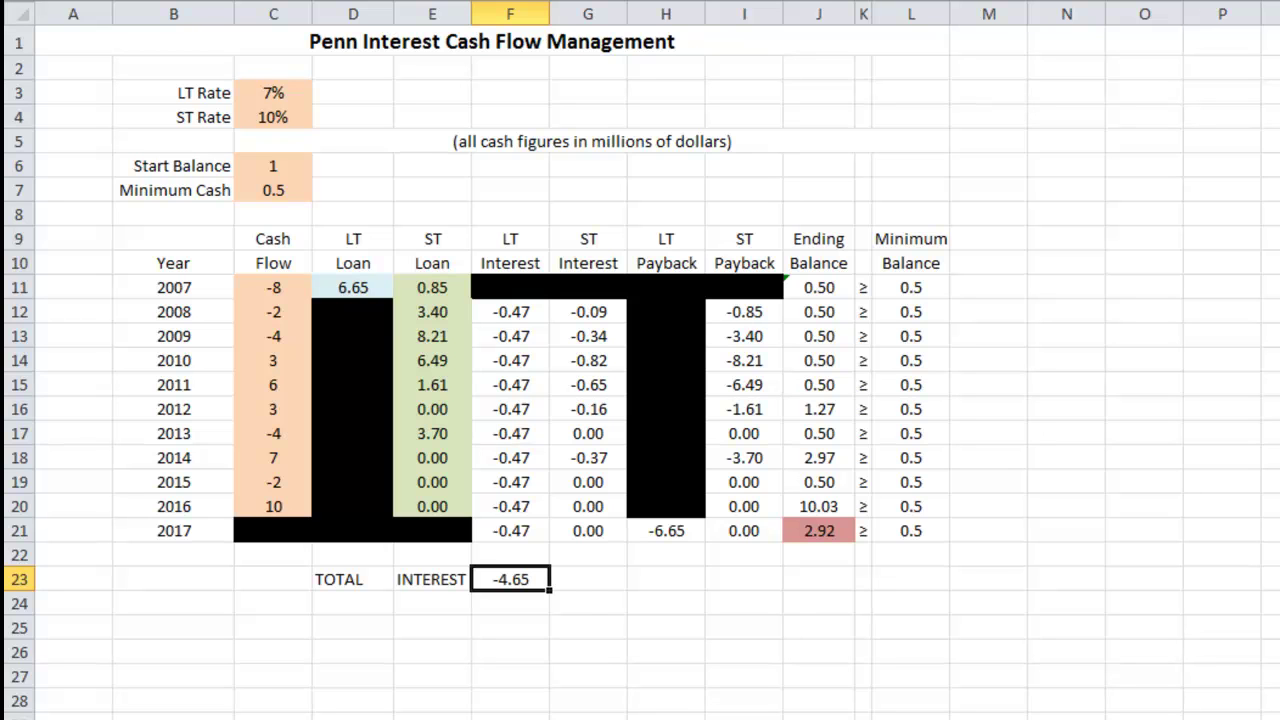
Enter a SUM formula in G23 to total the short-term interest in rows 11 to 21
click(585, 584)
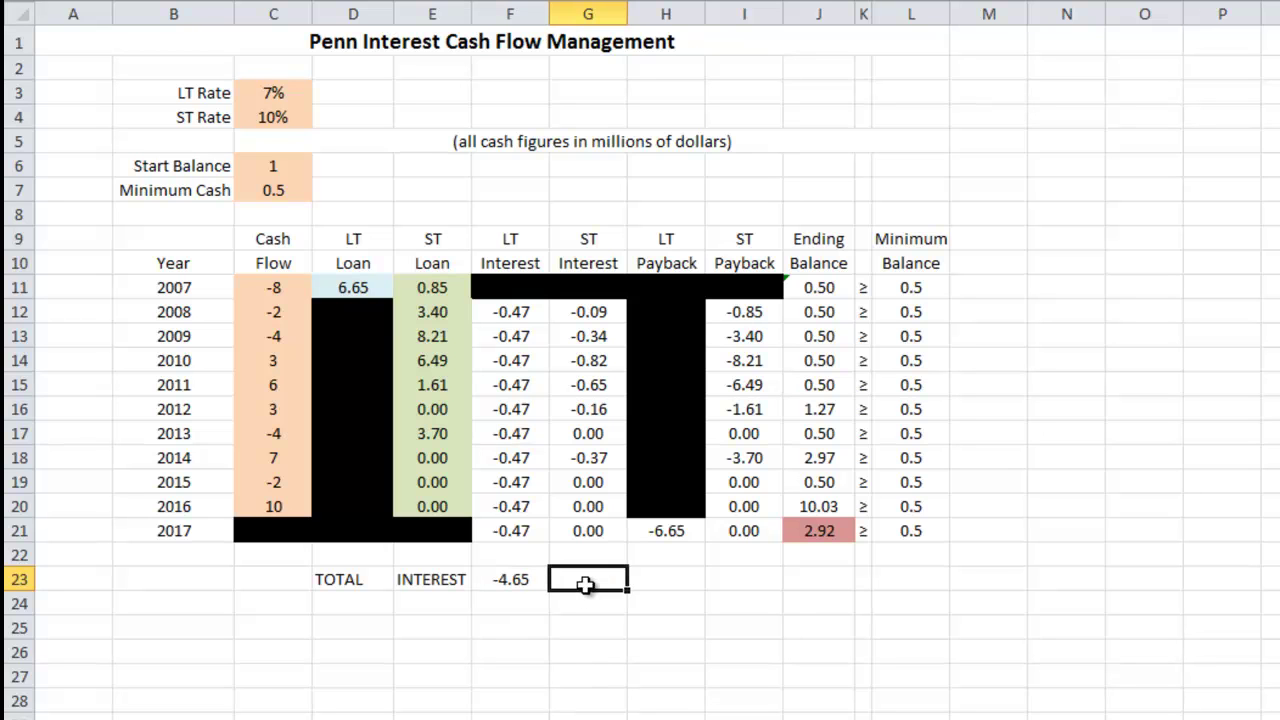
text(=sum()
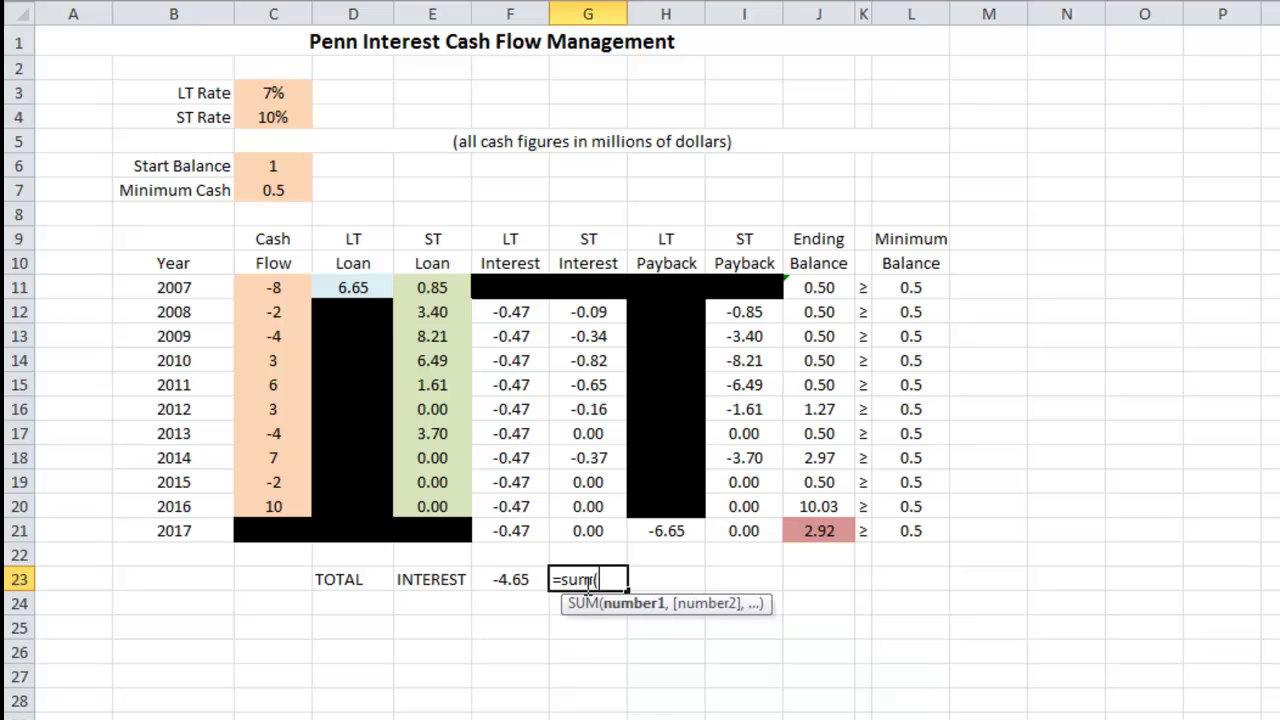
drag(588, 291, 594, 527)
text())
key(Return)
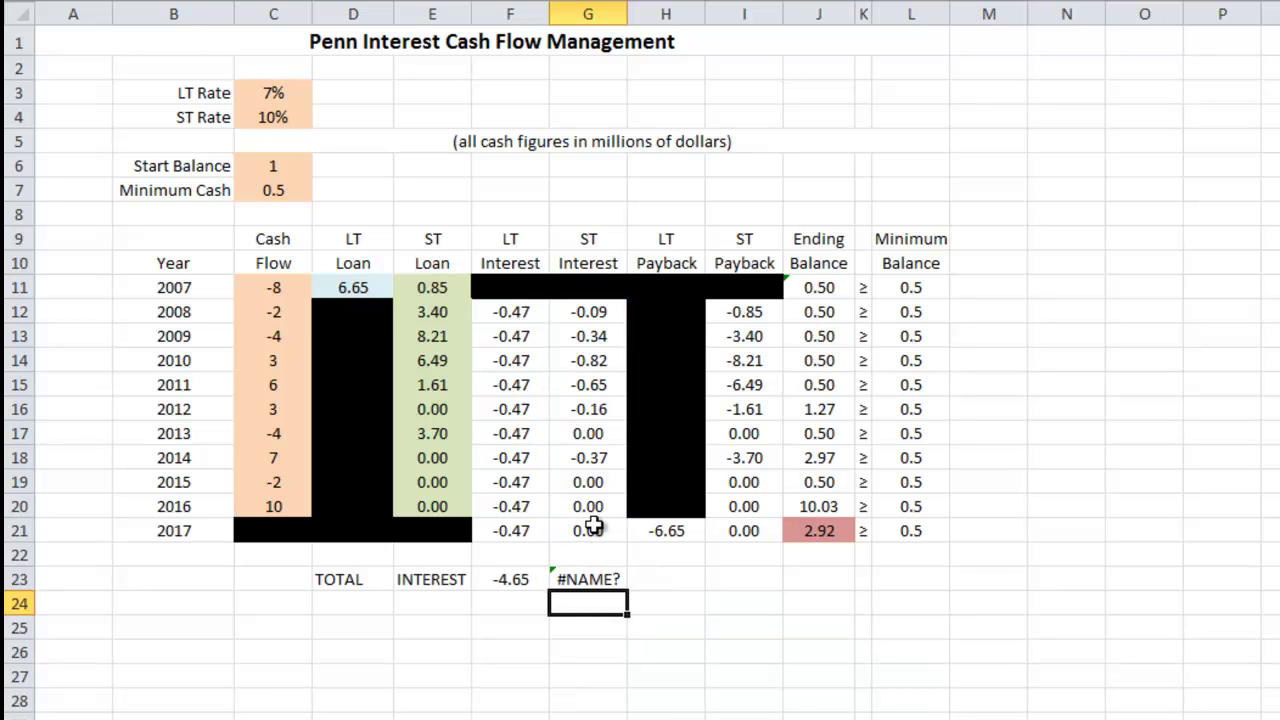
Correct the range in the short-term interest SUM formula in G23 so a colon separates its cell references
click(586, 579)
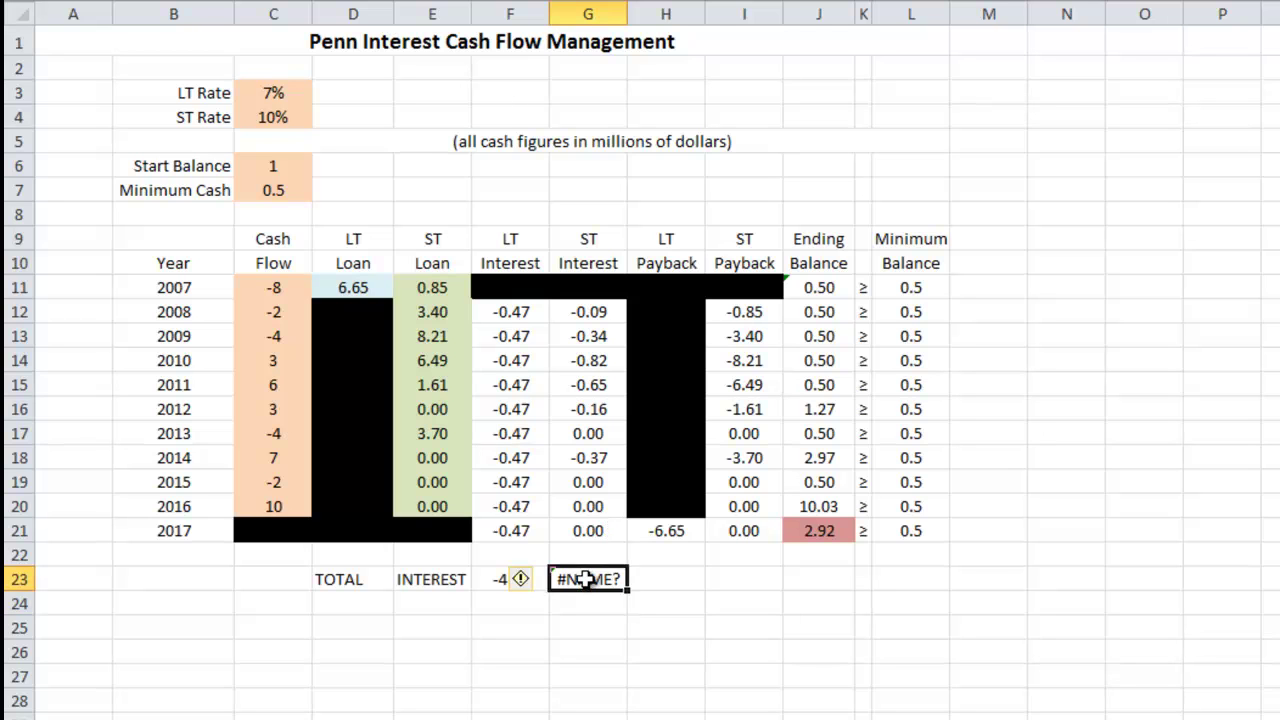
click(434, 4)
text(:)
key(Return)
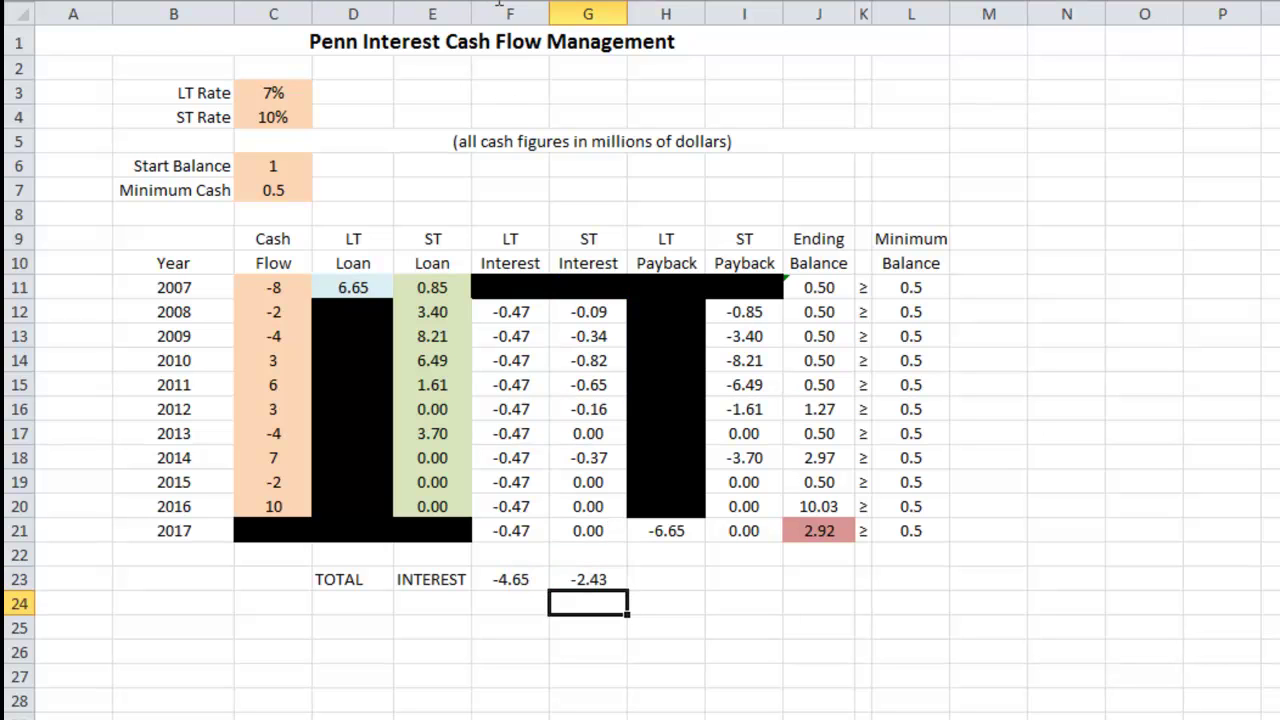
click(586, 667)
click(513, 581)
click(577, 583)
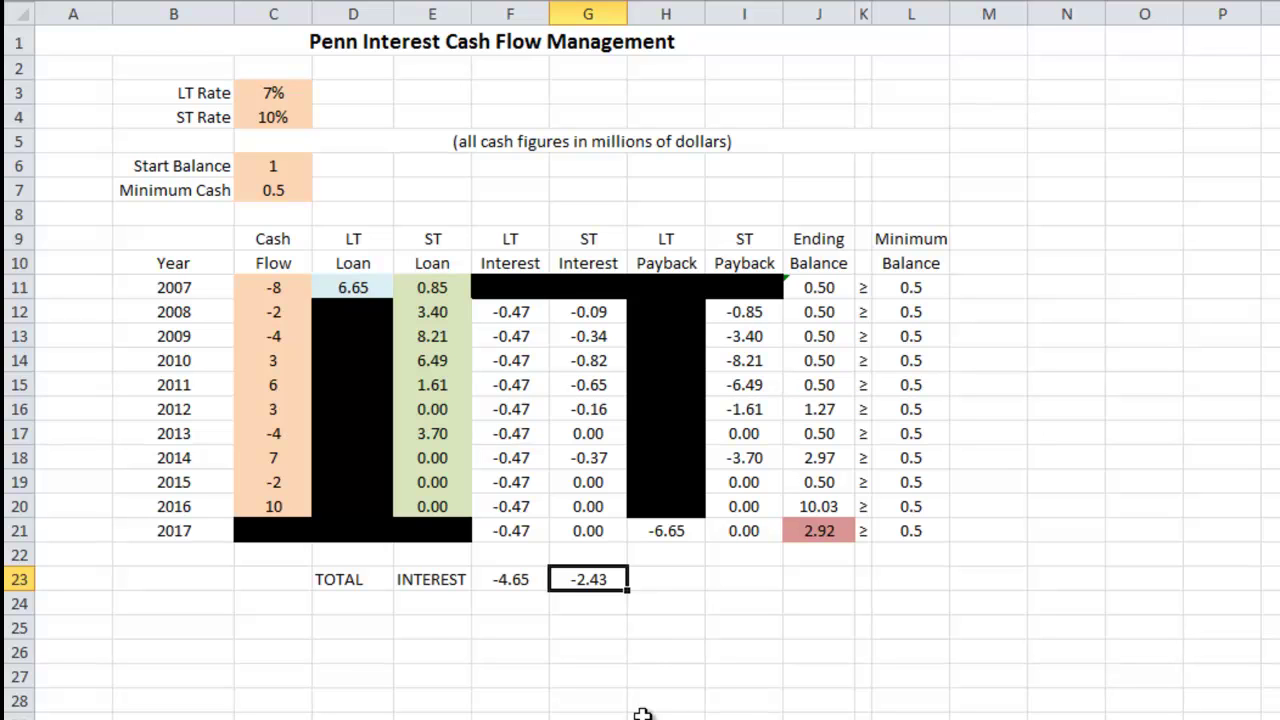
Add the label GRAND TOTAL two rows below the interest totals and place it in D25
click(430, 630)
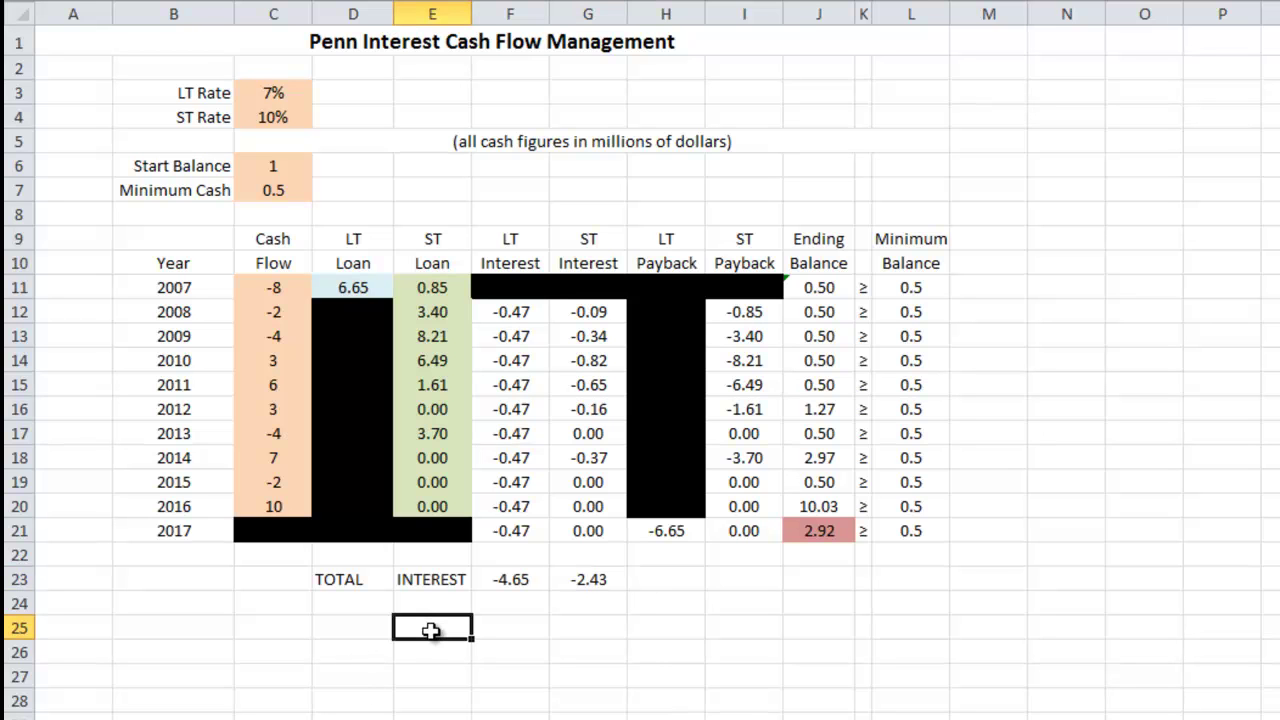
text(GRAND TOTAL)
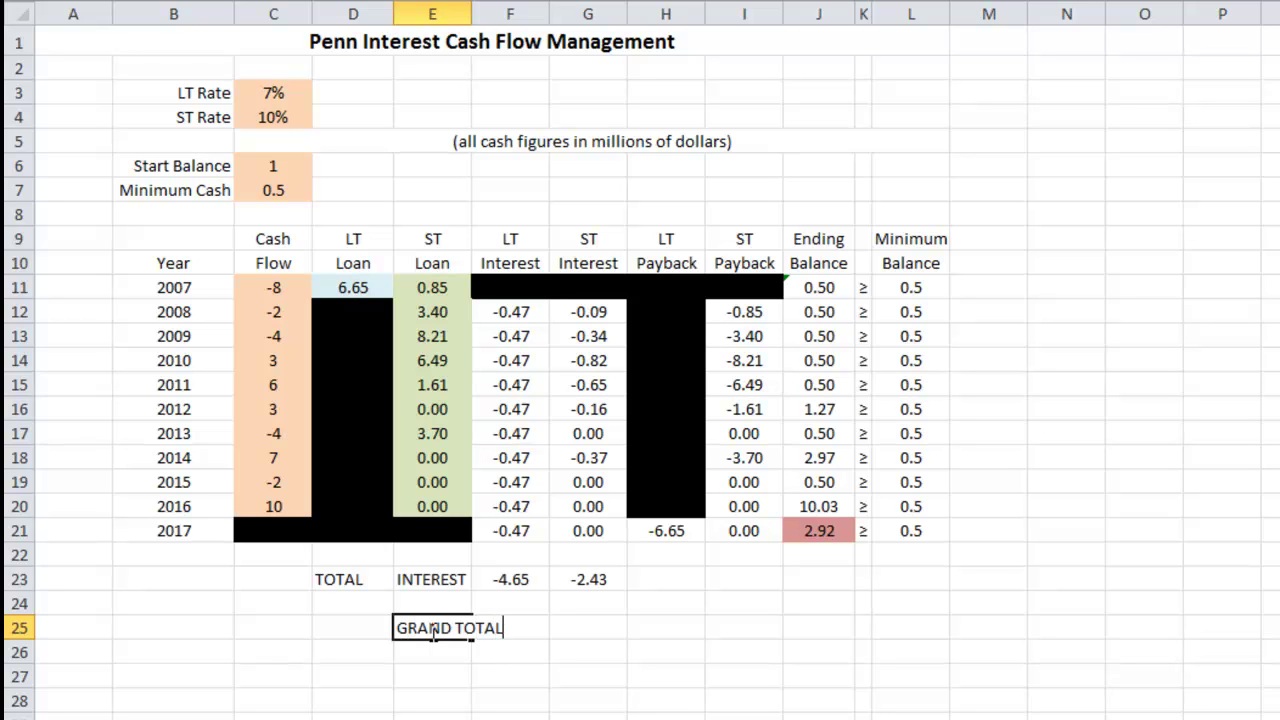
key(Return)
click(436, 636)
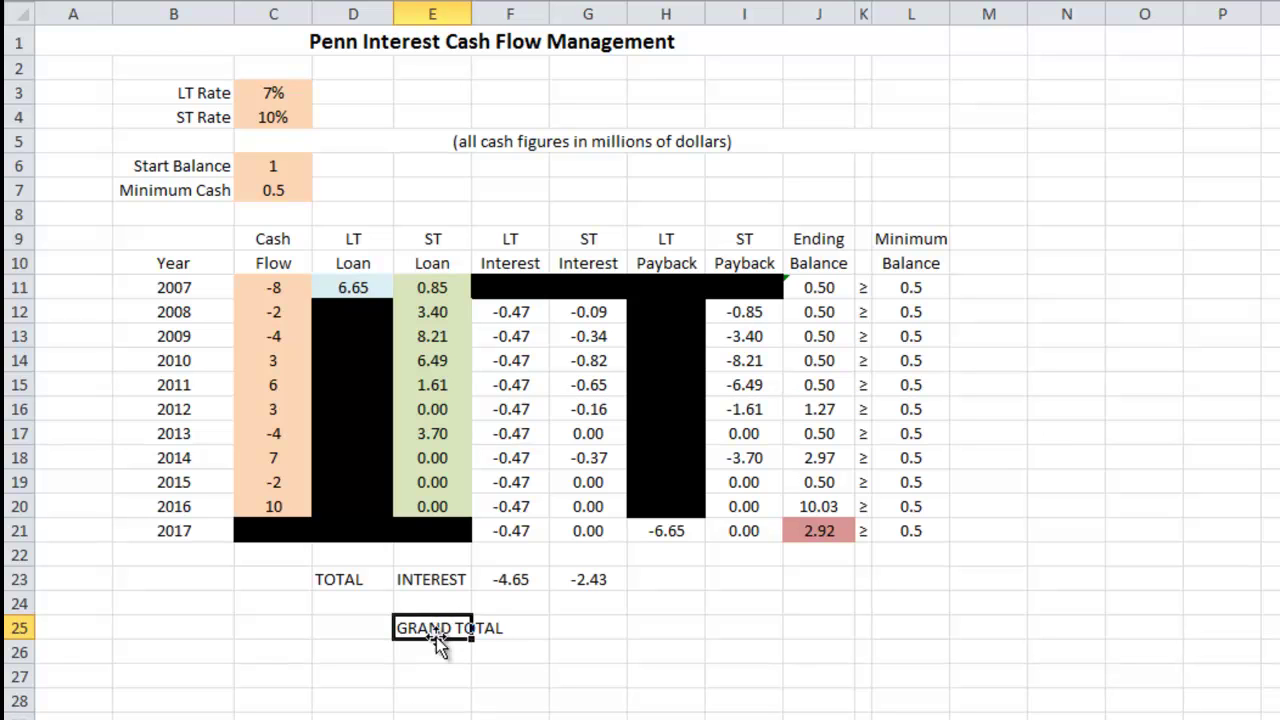
drag(436, 644, 382, 630)
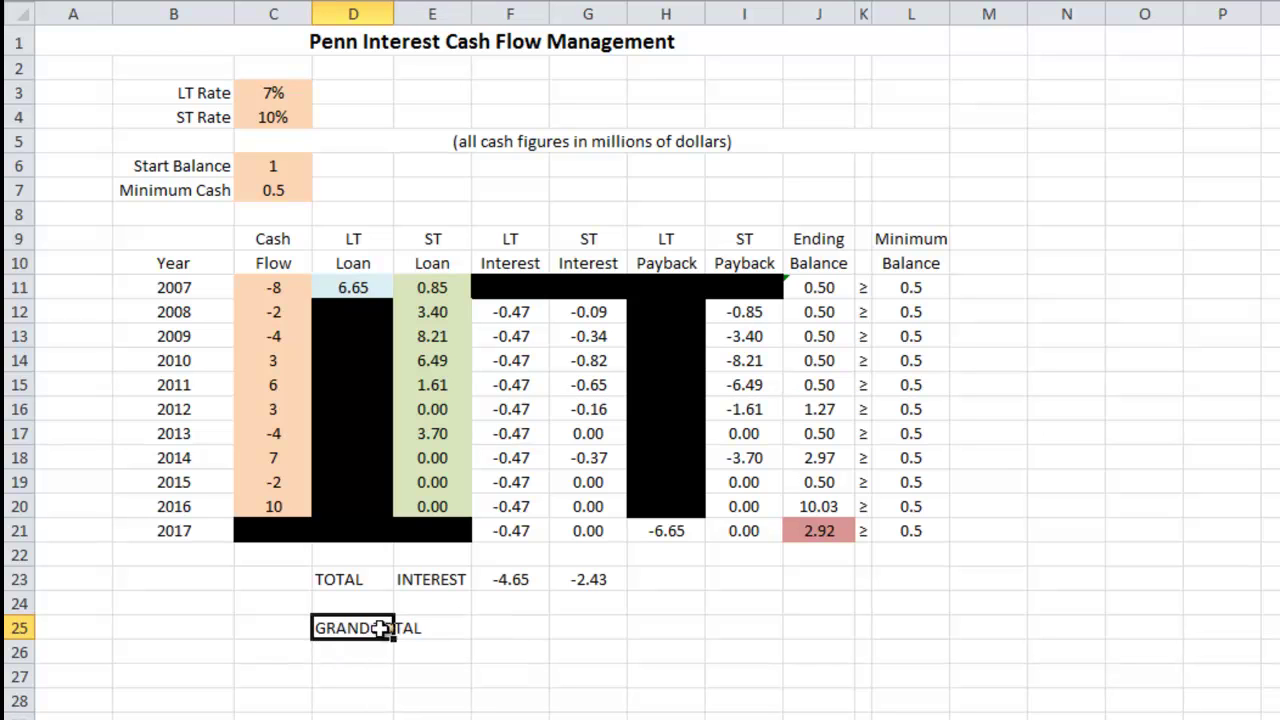
Calculate the grand total of interest in F25 with a SUM of F23:G23
click(527, 625)
text(=sum()
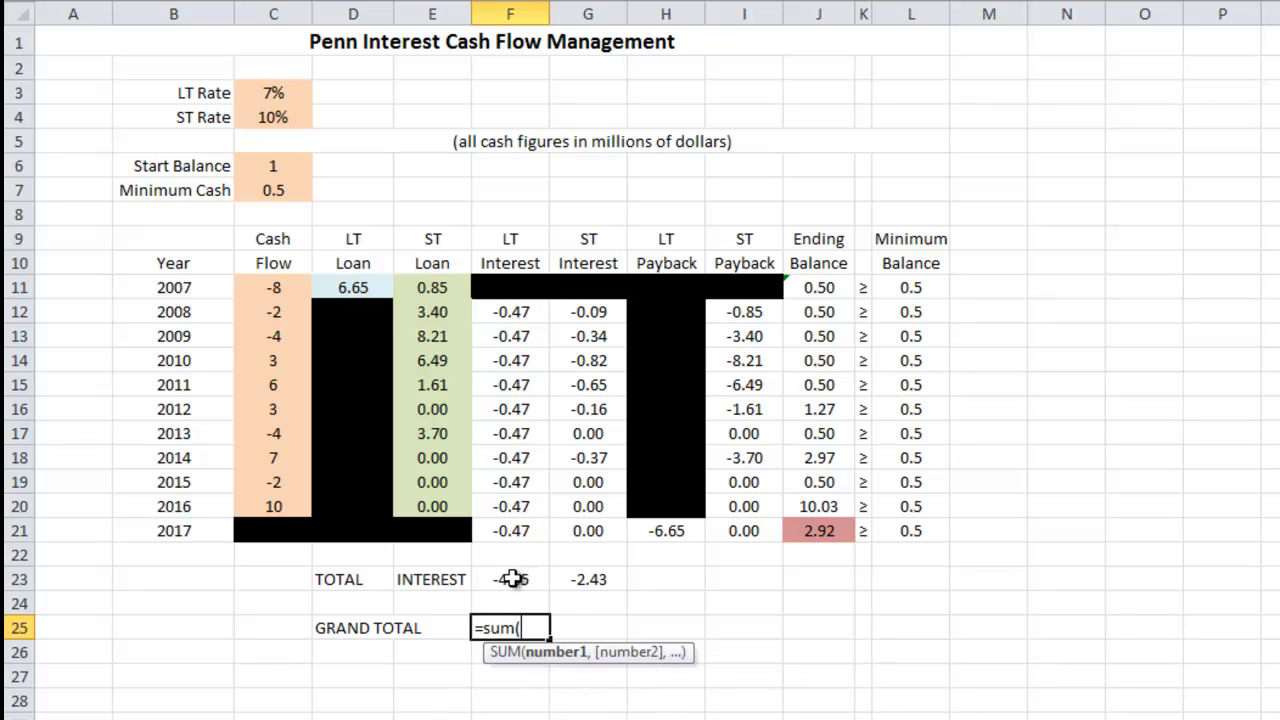
drag(514, 577, 562, 579)
text())
key(Return)
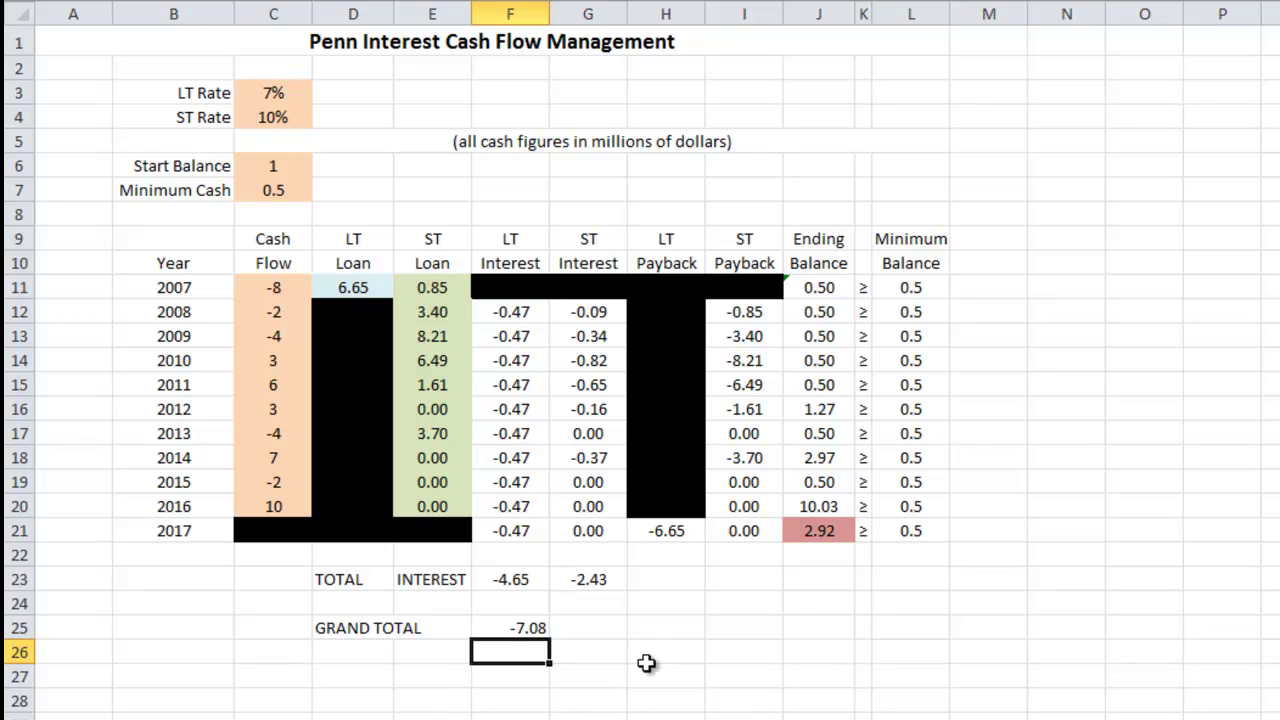
click(955, 652)
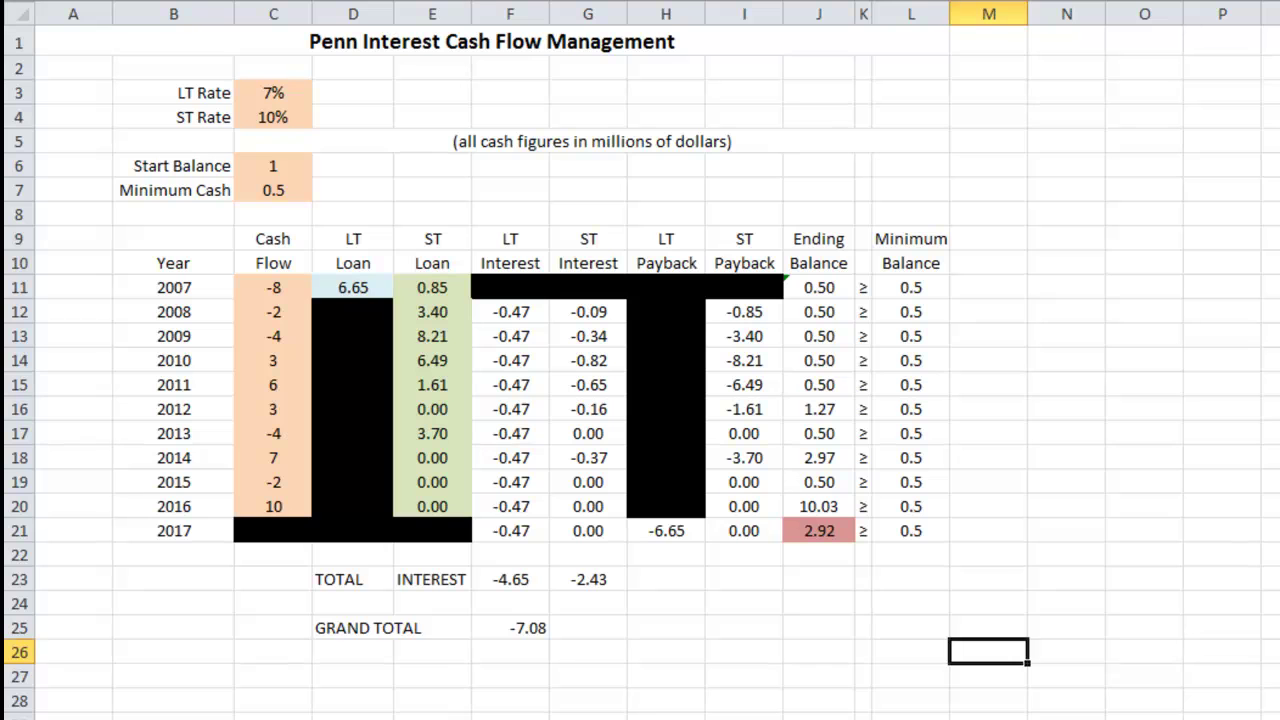
Total the long-term loan column in D22 with a SUM of D11:D21
click(362, 553)
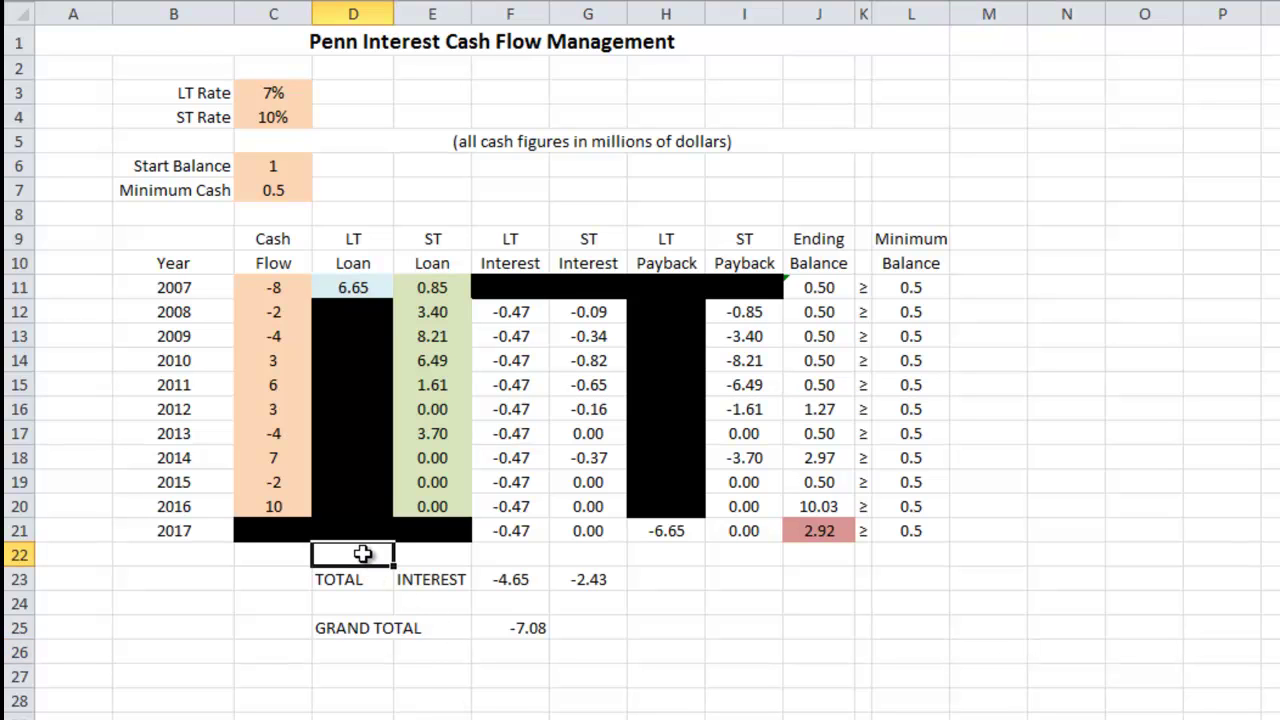
text(=sum()
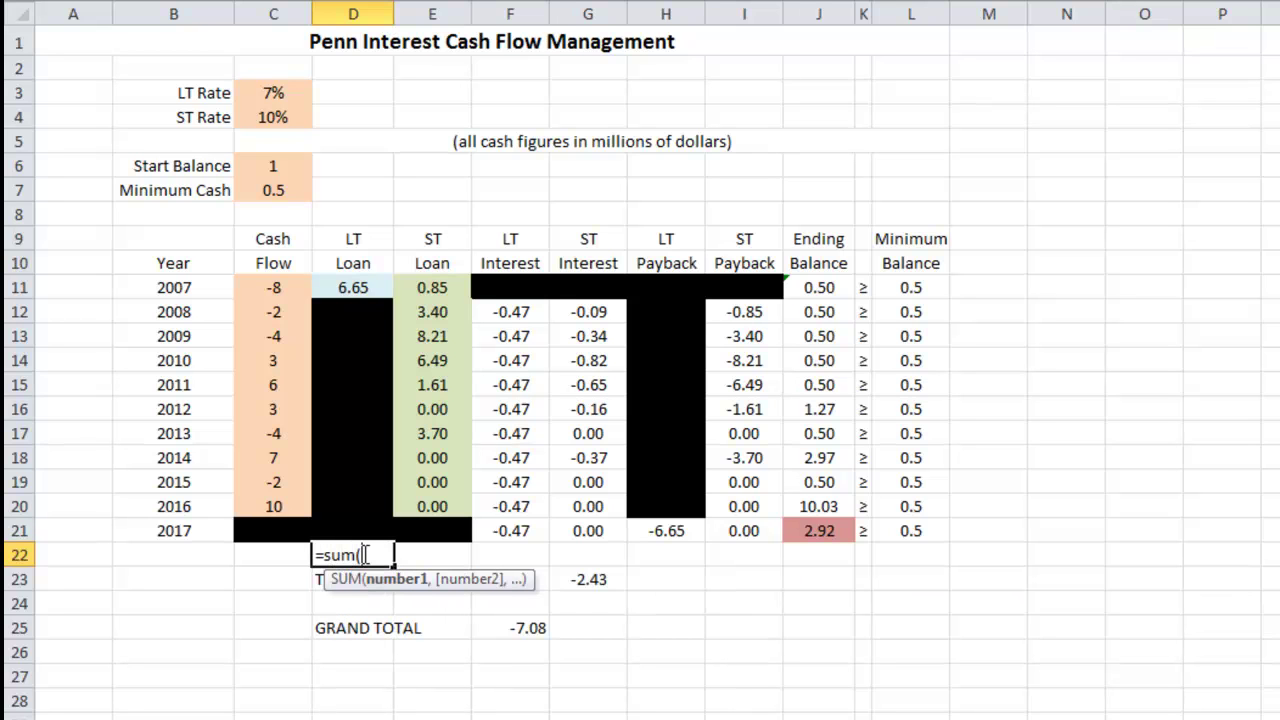
drag(356, 287, 369, 528)
text())
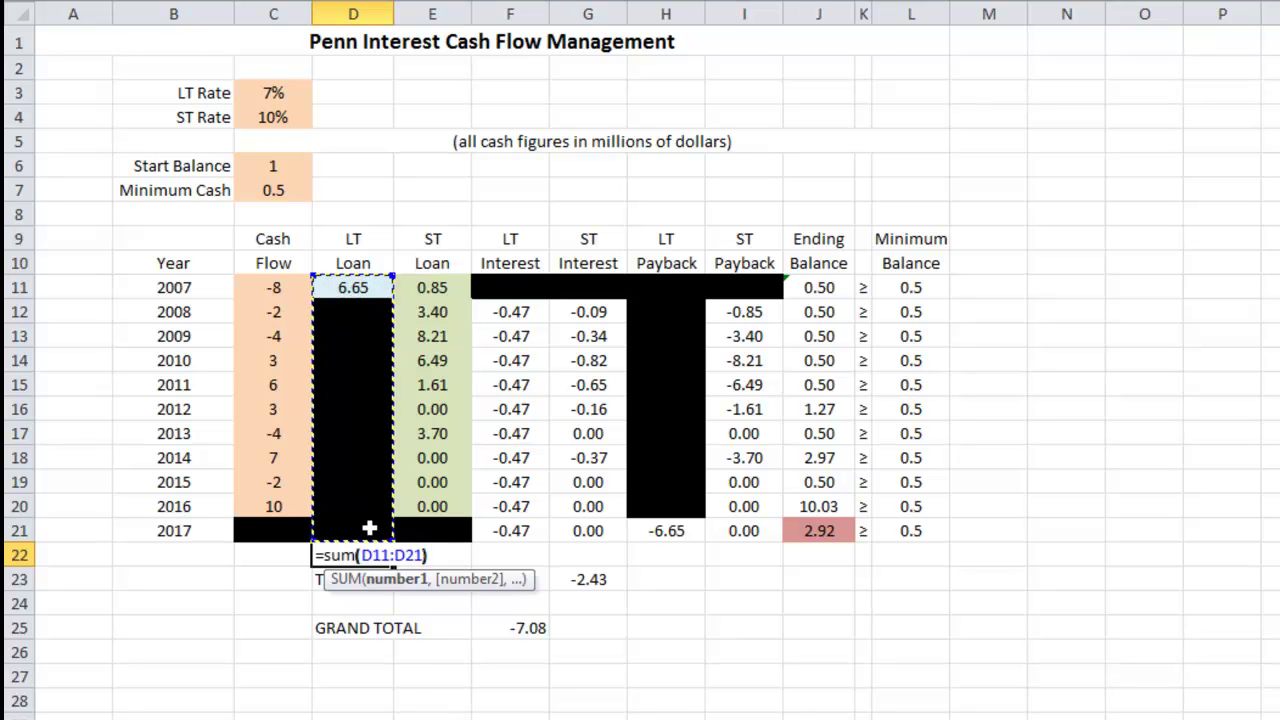
key(Return)
Total the short-term loan column in E22 with a SUM formula, and compare it with the long-term loan total
click(448, 556)
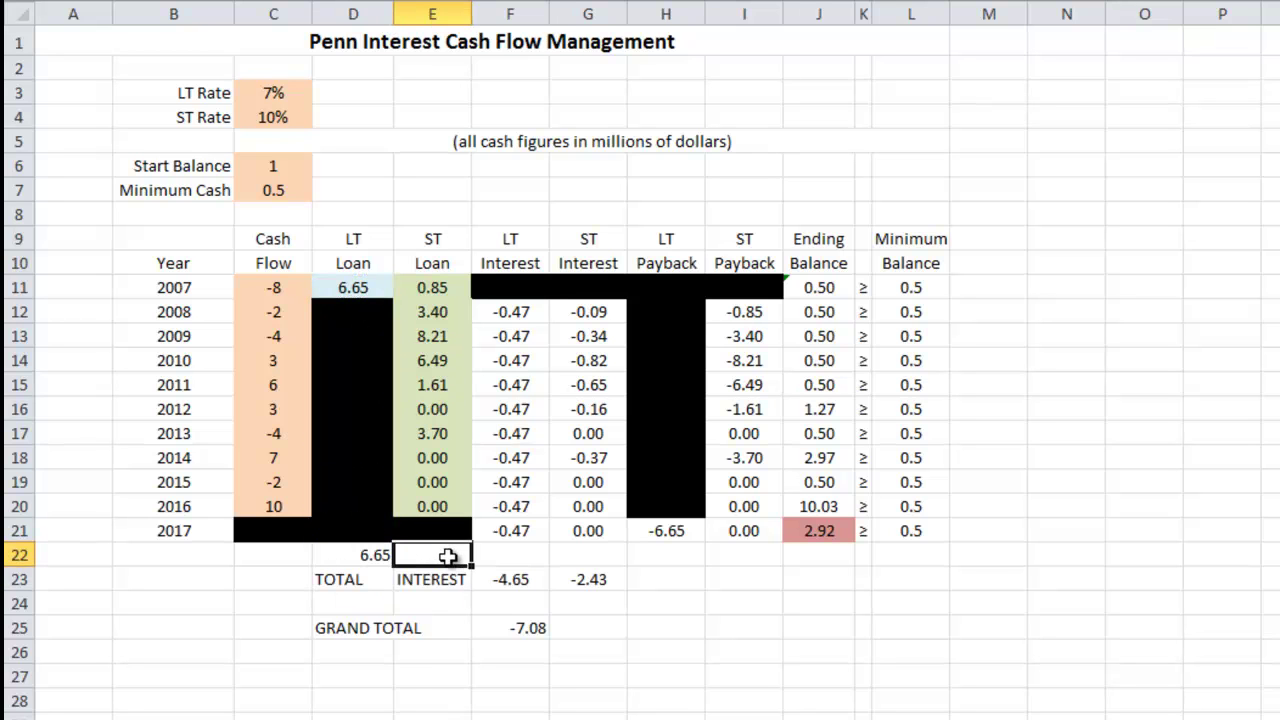
text(=sum()
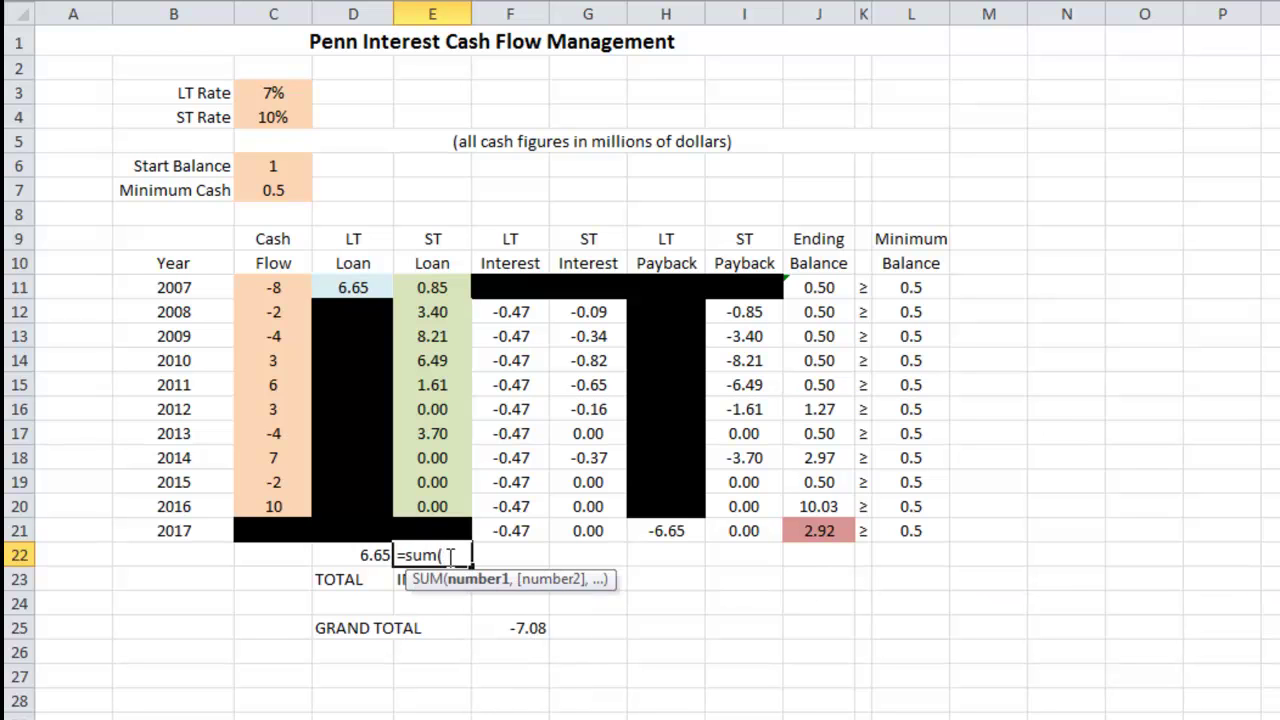
drag(420, 283, 424, 522)
key(Return)
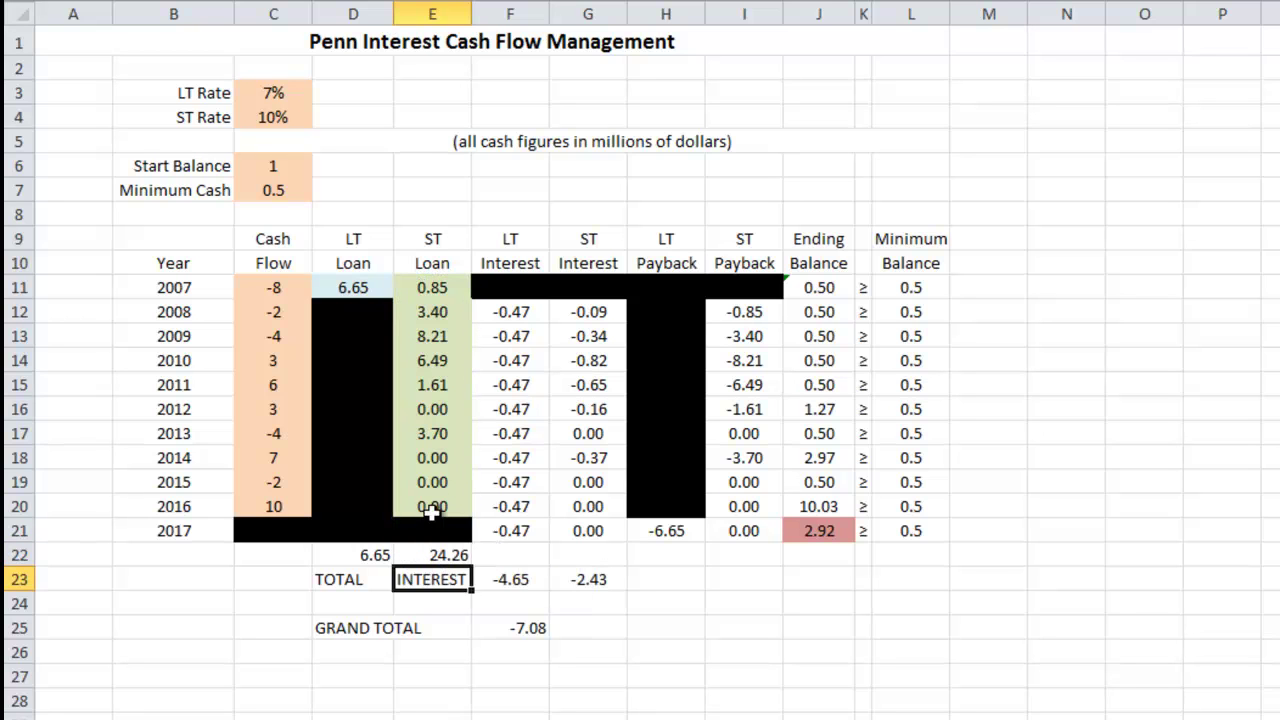
key(Up)
click(372, 558)
click(430, 556)
click(368, 557)
click(440, 556)
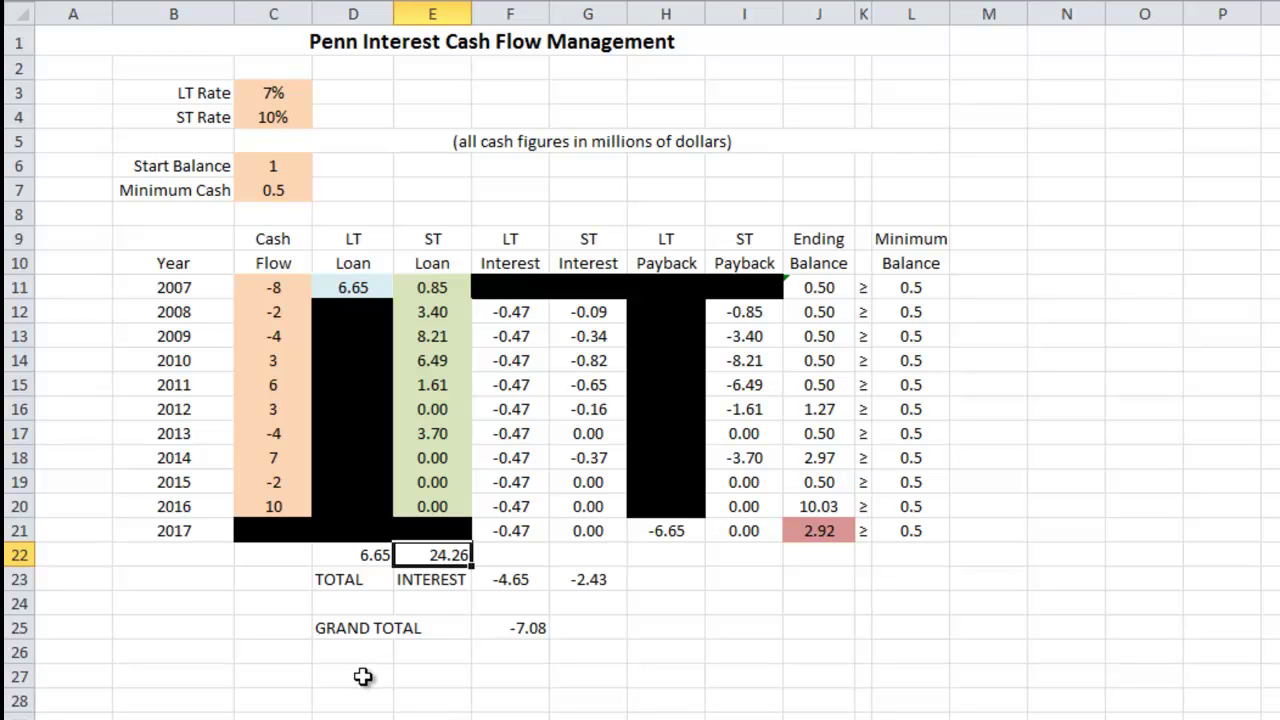
Add the long-term and short-term loan totals together in F27 with a SUM of D22:E22
click(358, 676)
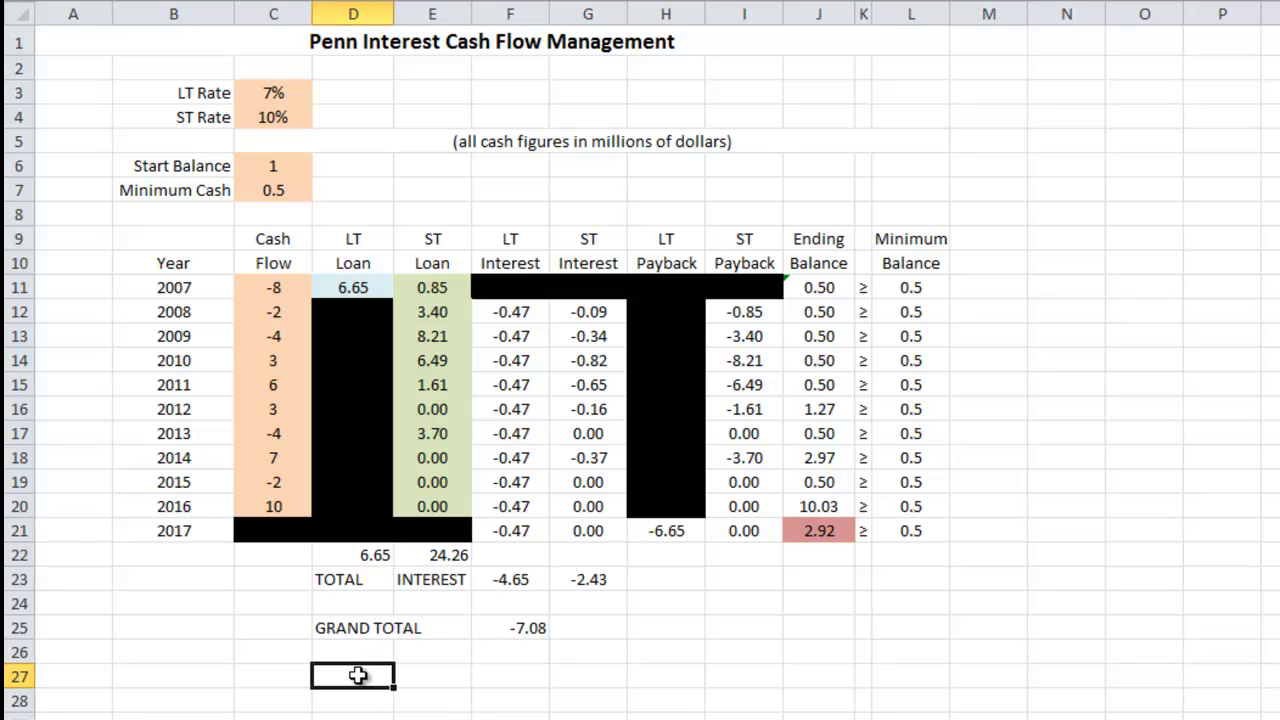
click(494, 670)
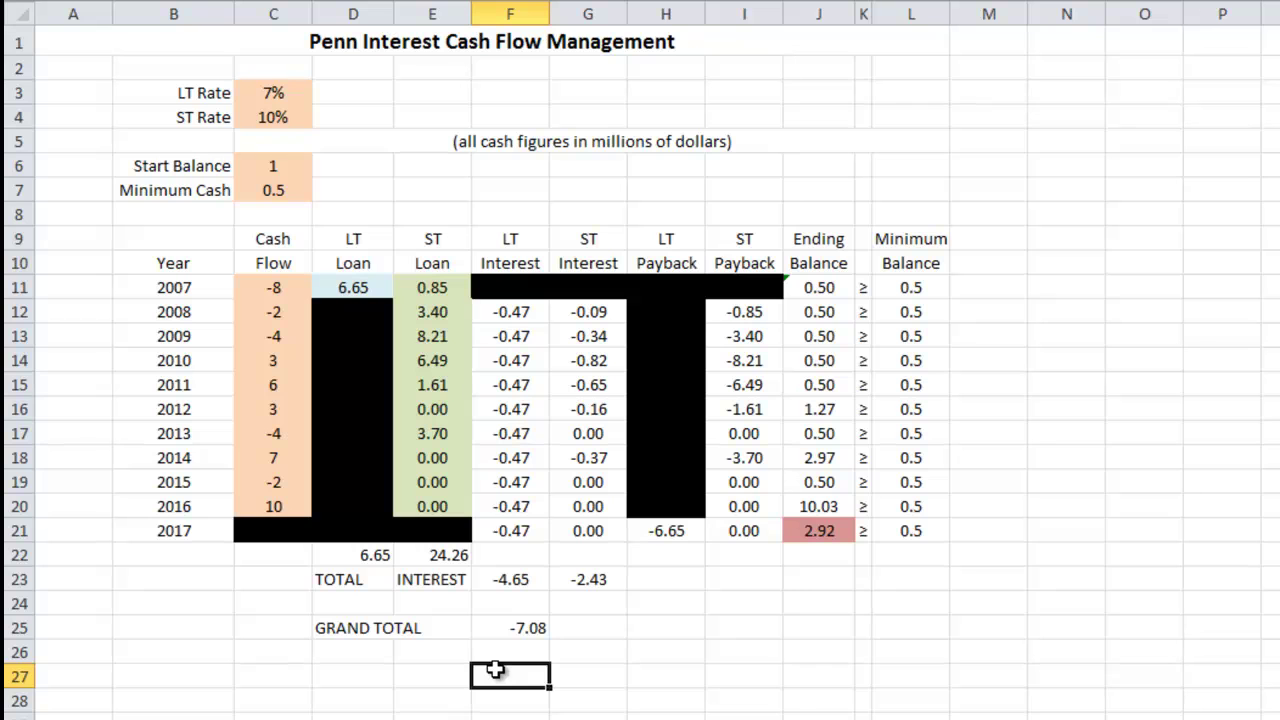
text(=sum()
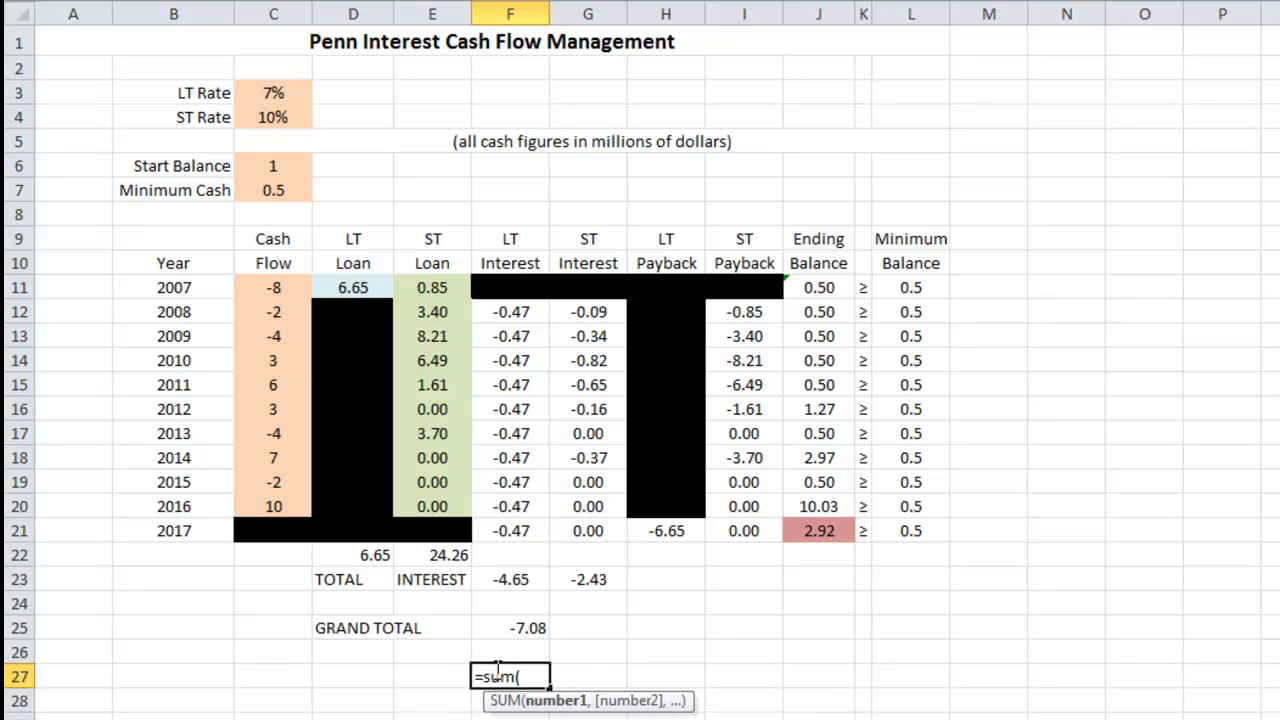
drag(318, 554, 424, 555)
text())
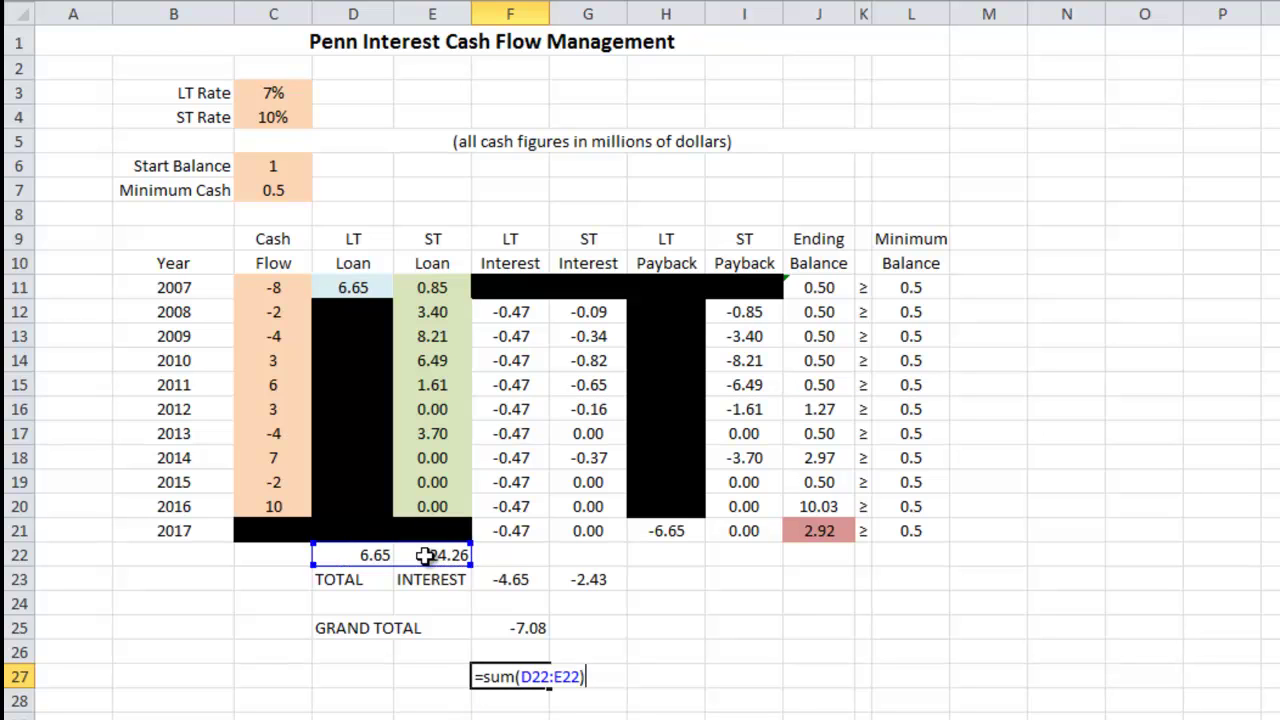
key(Return)
click(591, 675)
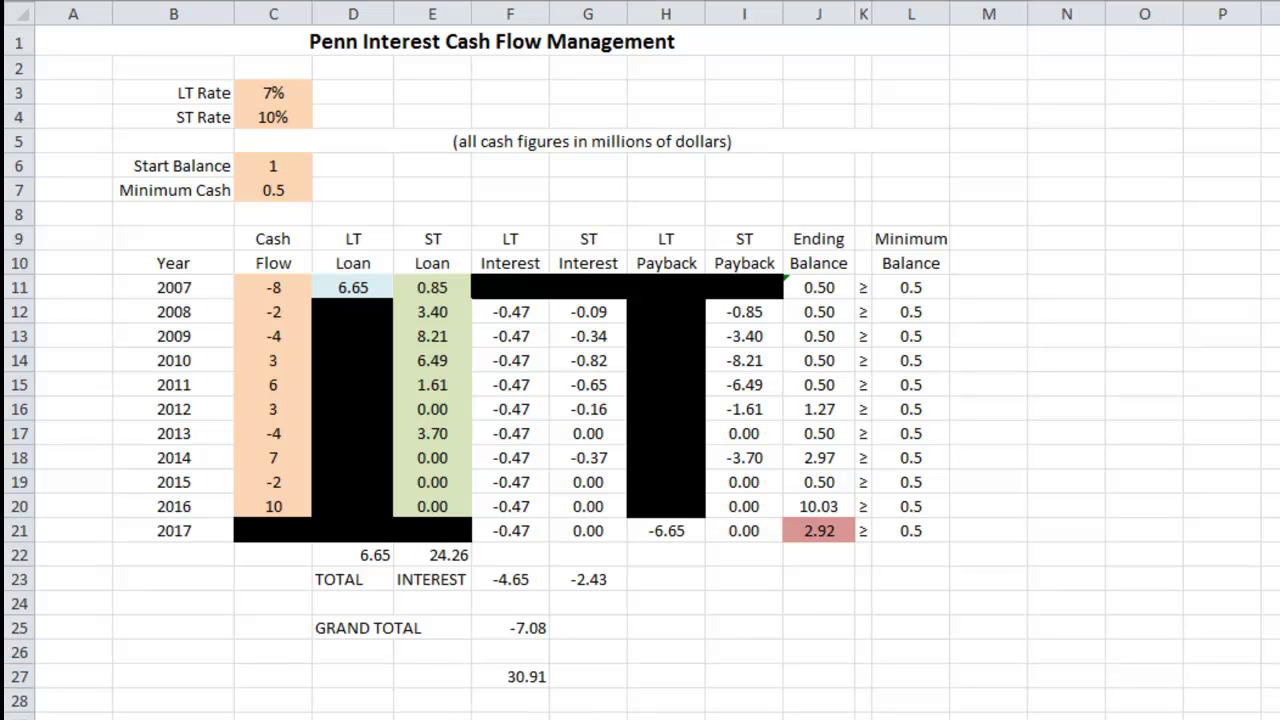
Label the combined loan amount in row 27 with TOTAL in D27 and LOANS in E27
click(476, 677)
click(426, 677)
key(Left)
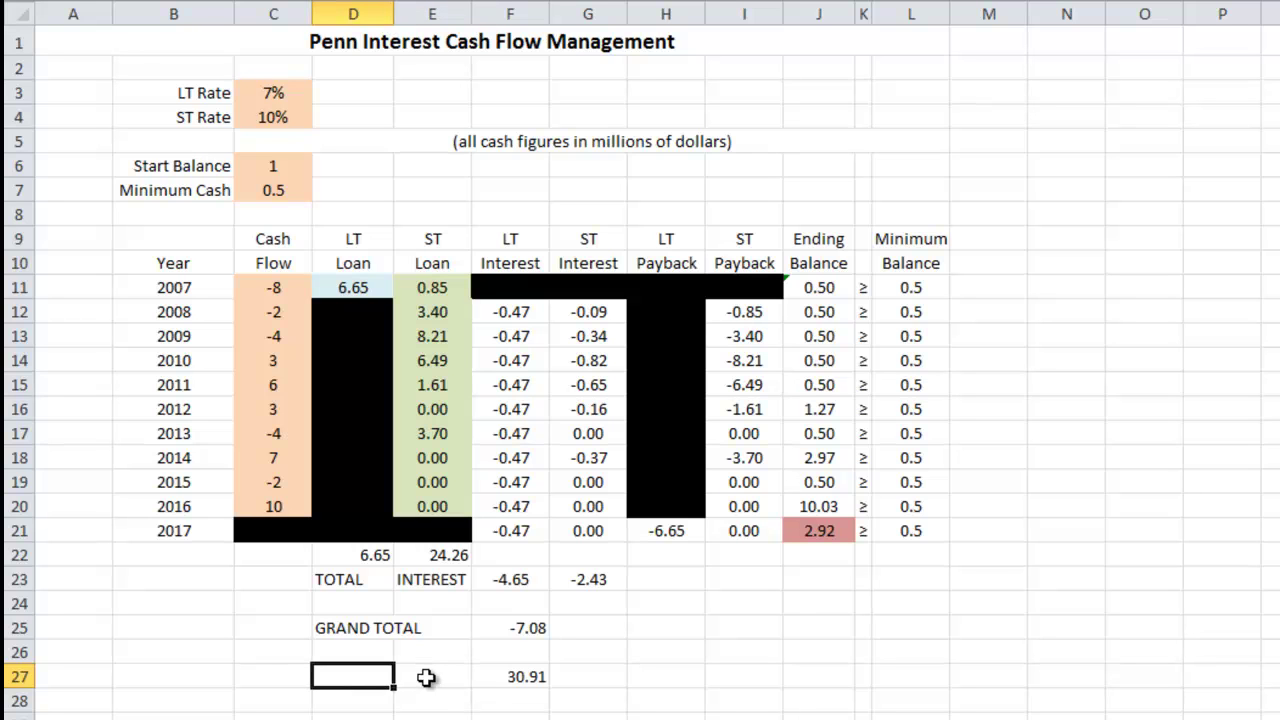
text(TOTAL)
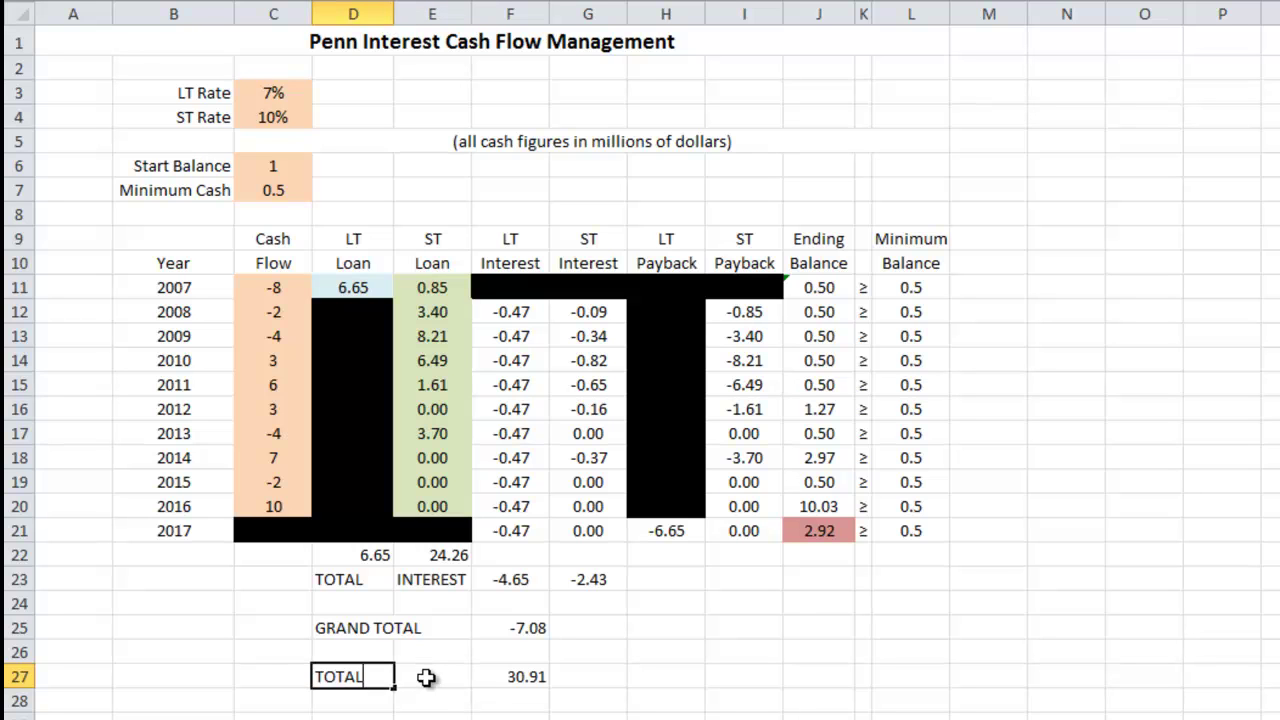
key(Tab)
text(LOANS)
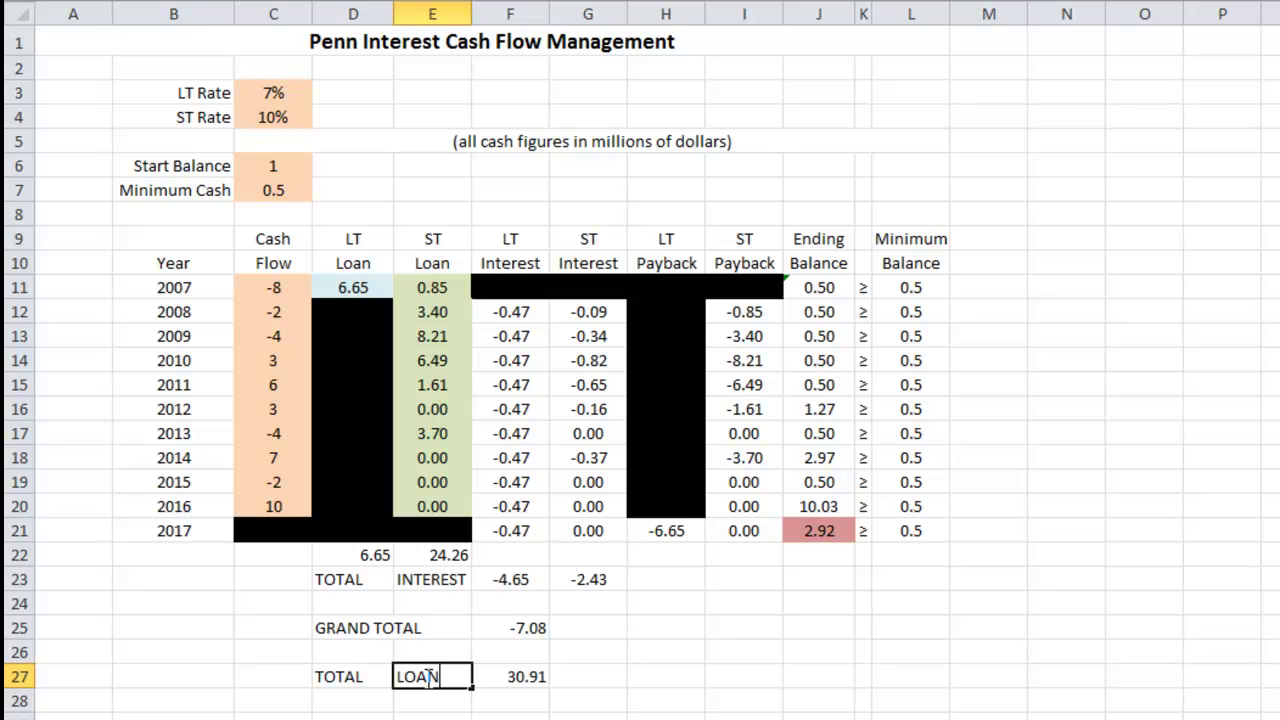
click(520, 677)
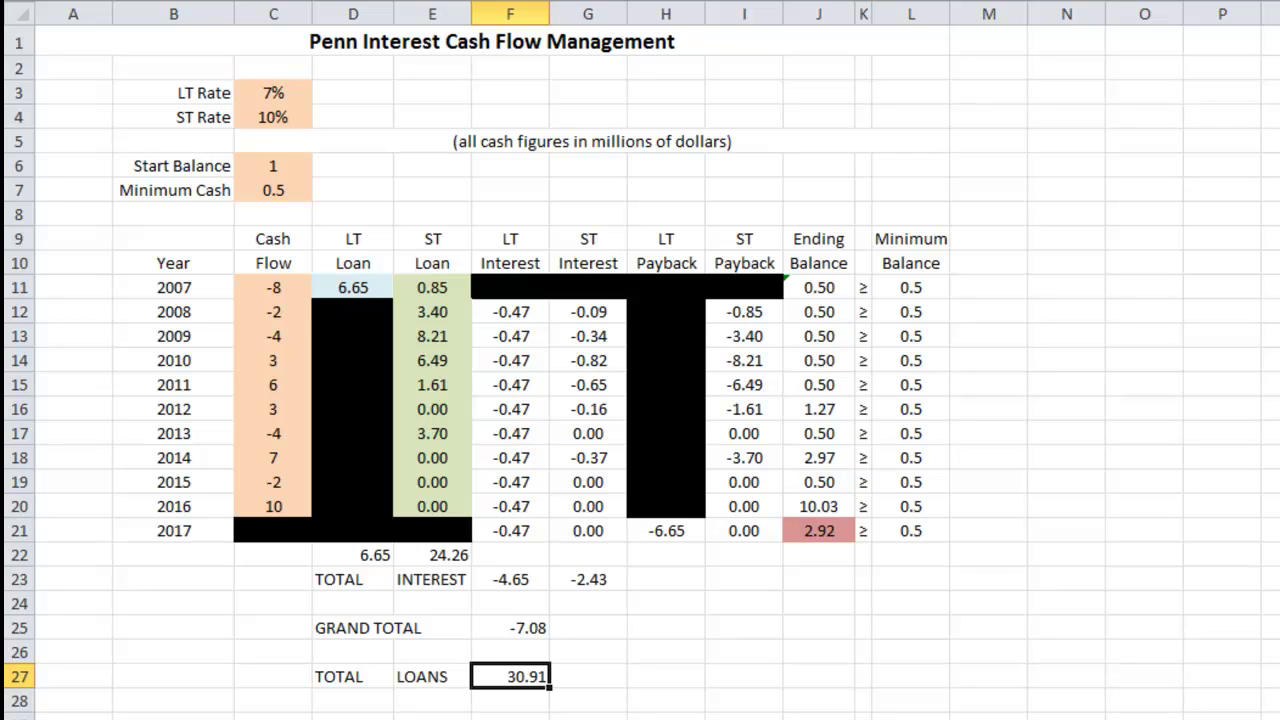
Calculate the ratio of total interest to total loans in H27 with the formula =F25/F27
click(660, 679)
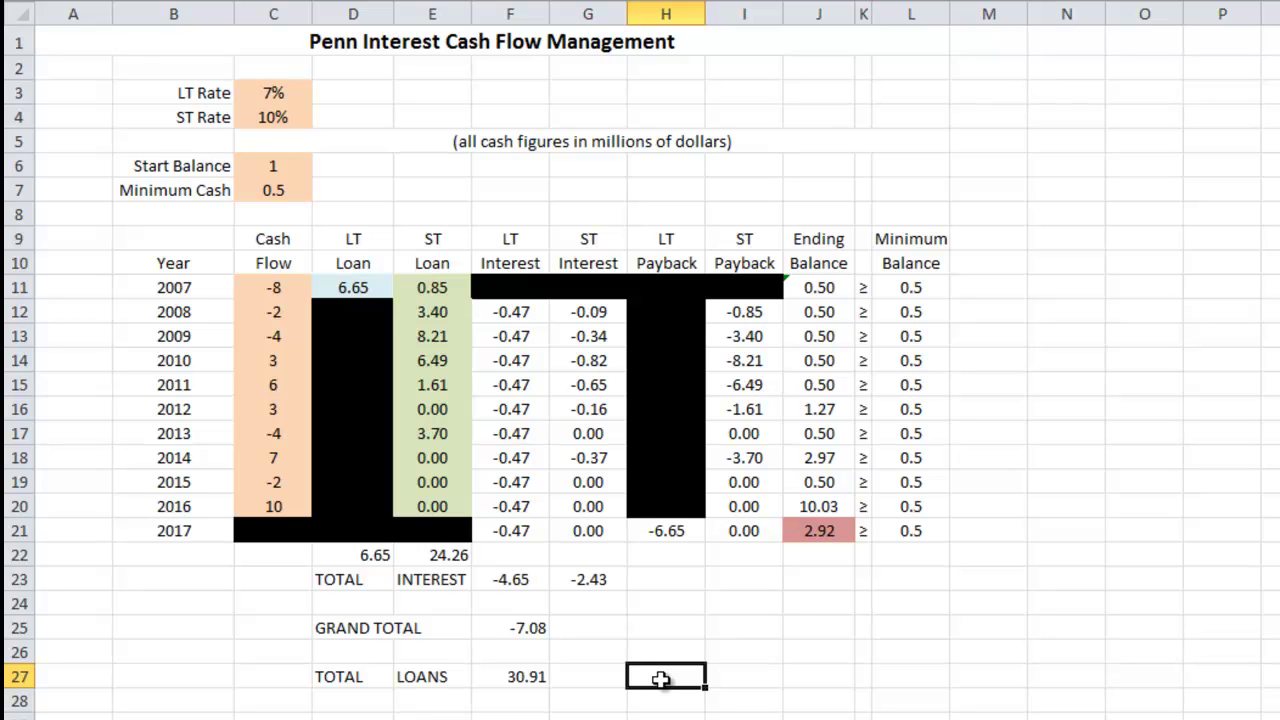
text(=)
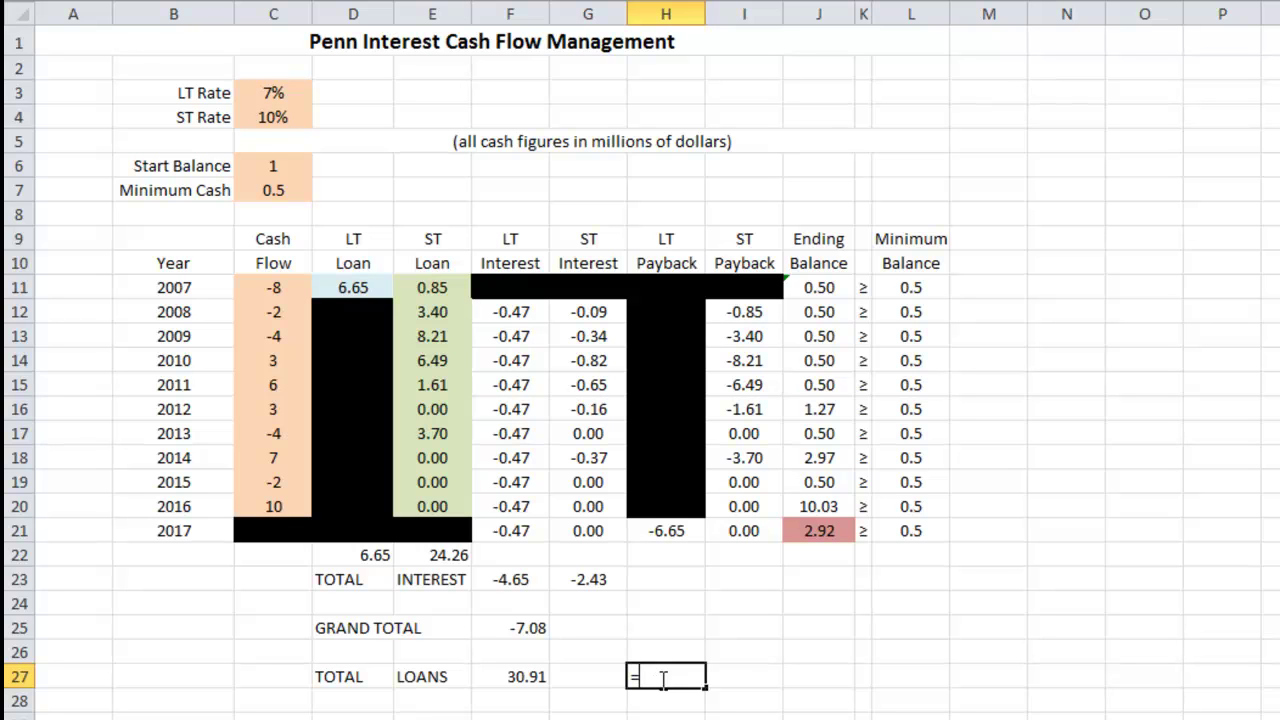
click(522, 630)
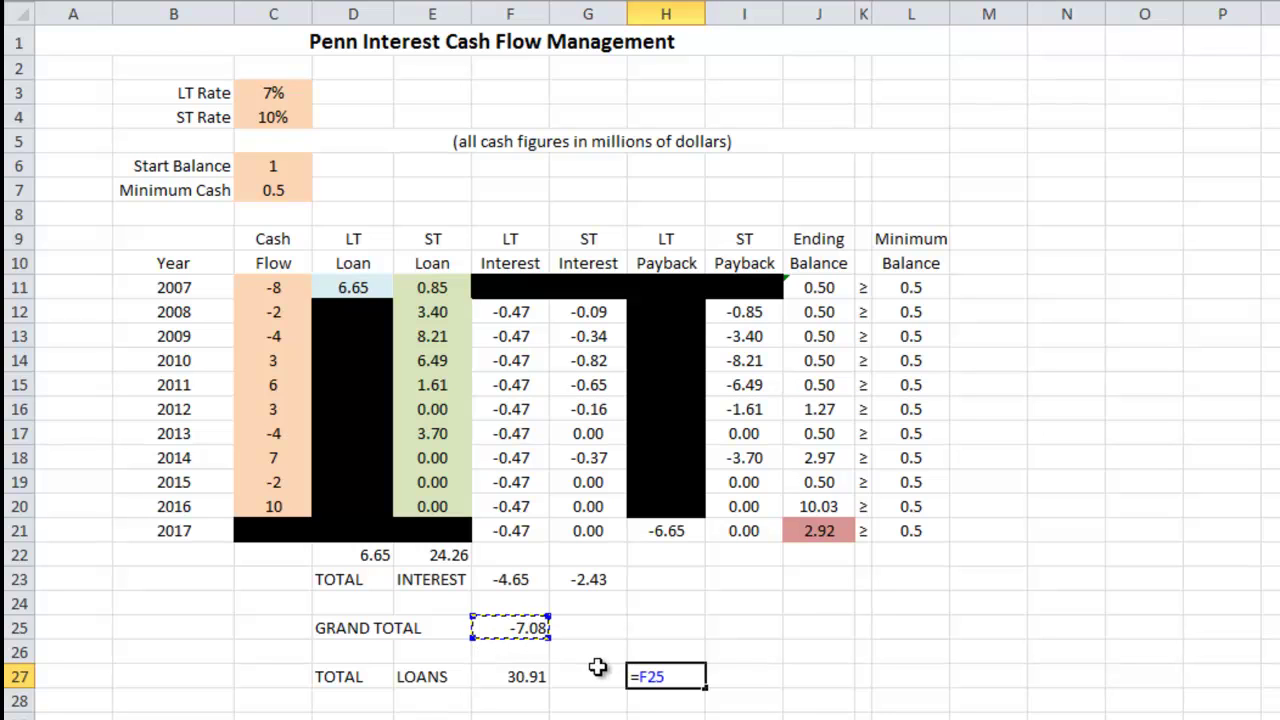
text(/)
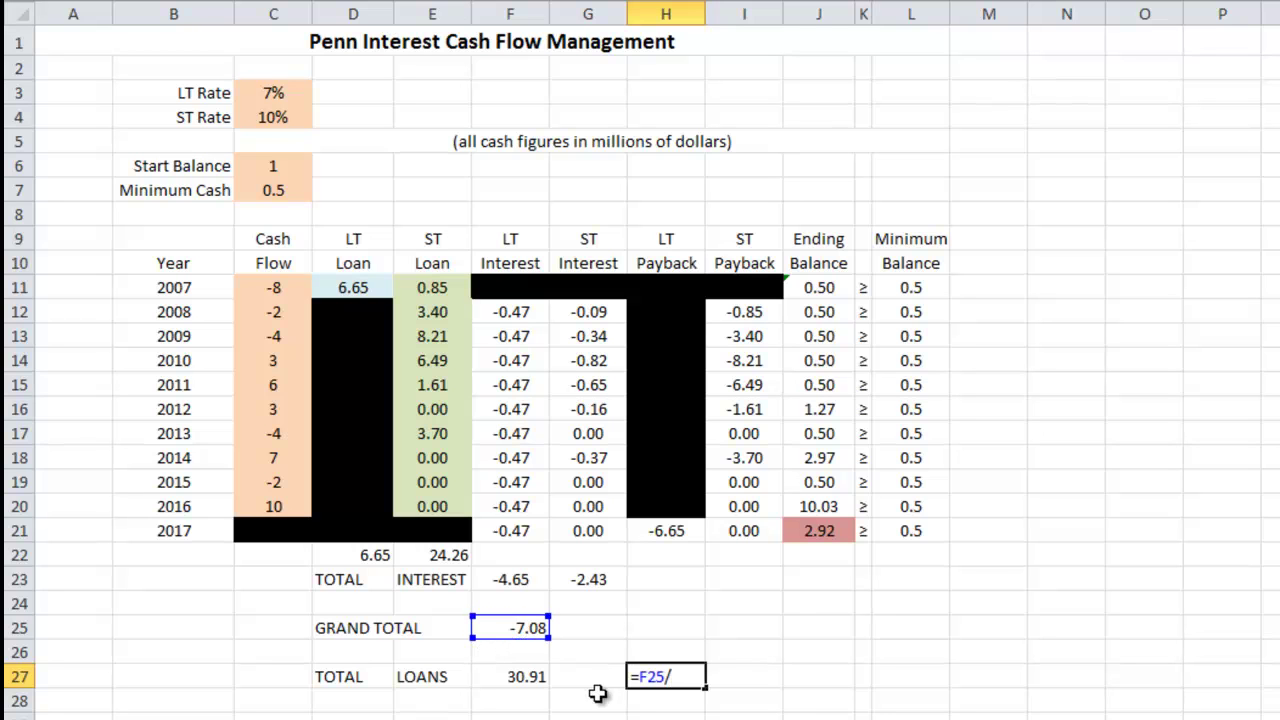
click(535, 678)
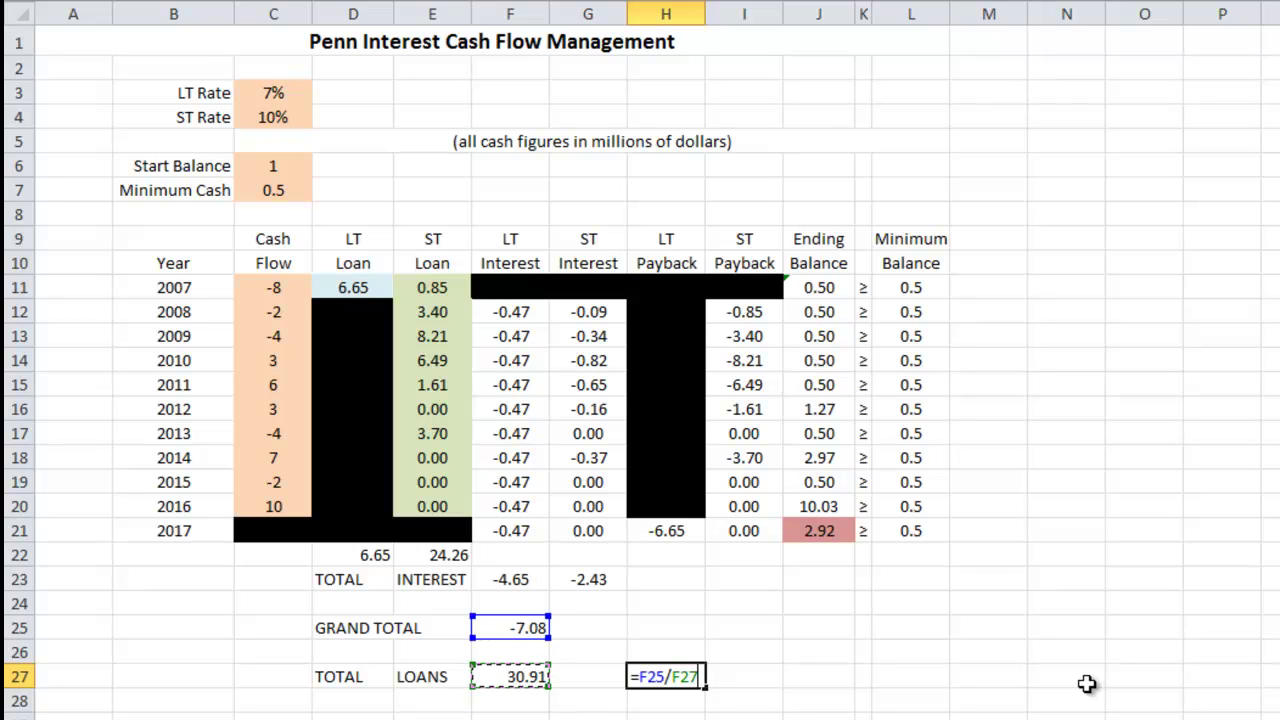
key(Return)
click(662, 677)
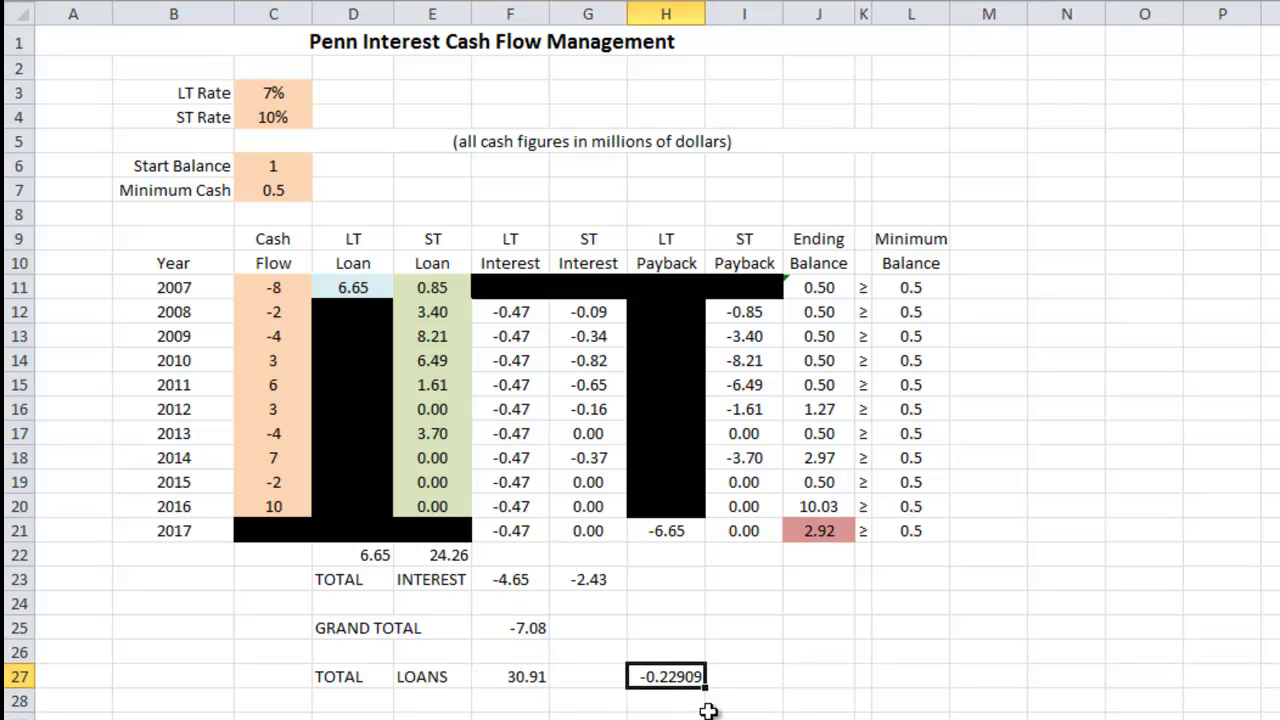